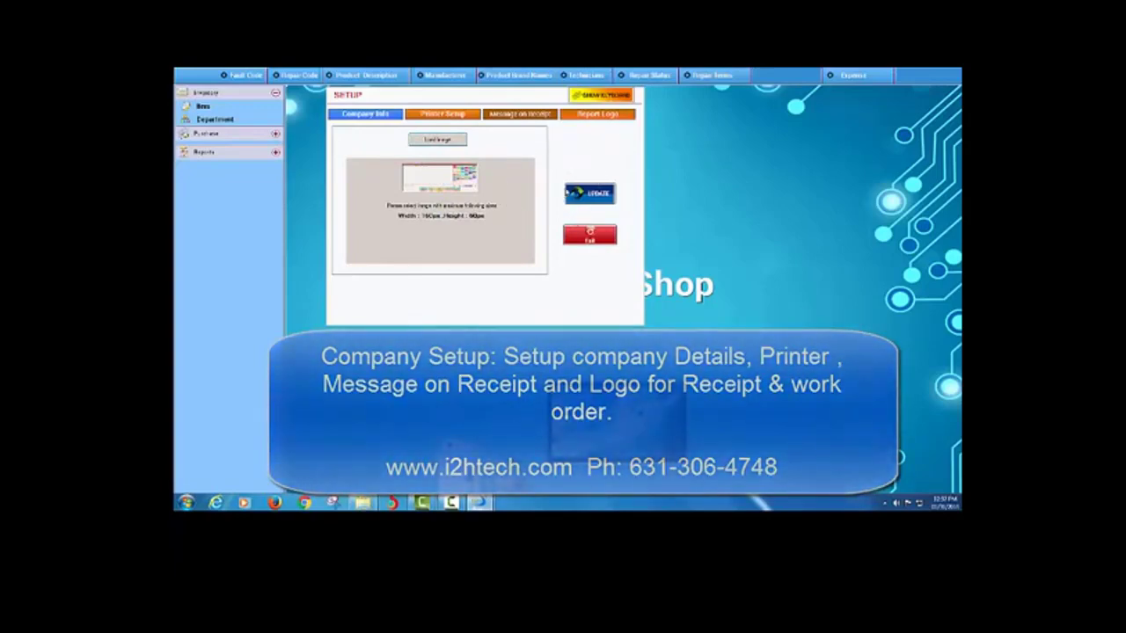
Update the company setup from the report logo page and close the setup form
{"action": "left_click", "coordinate": [591, 193]}
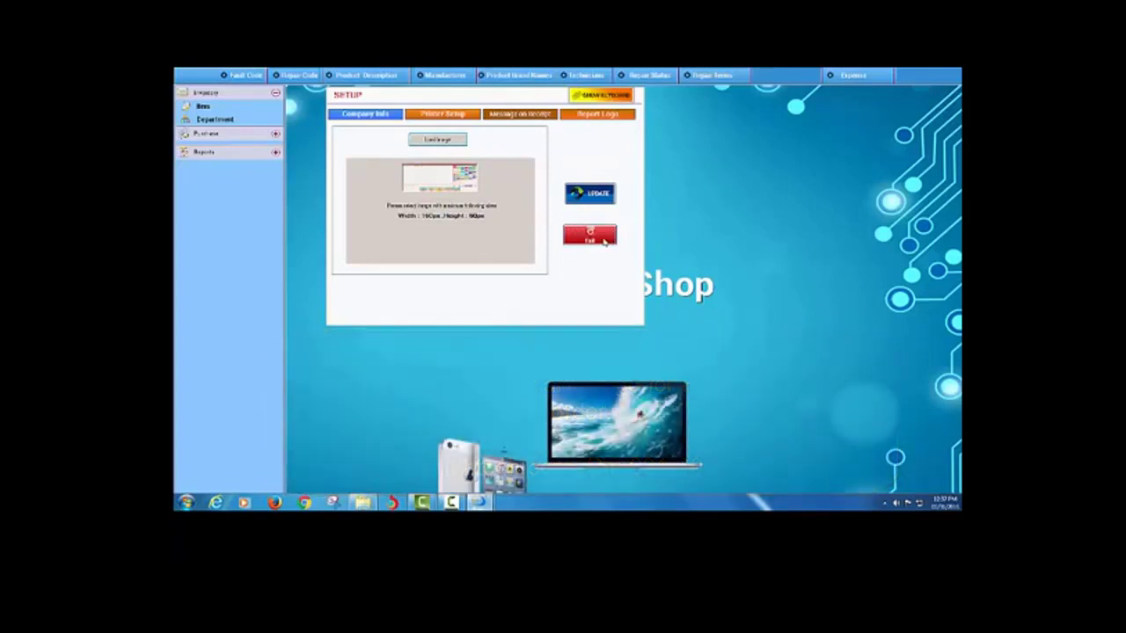
{"action": "left_click", "coordinate": [604, 240]}
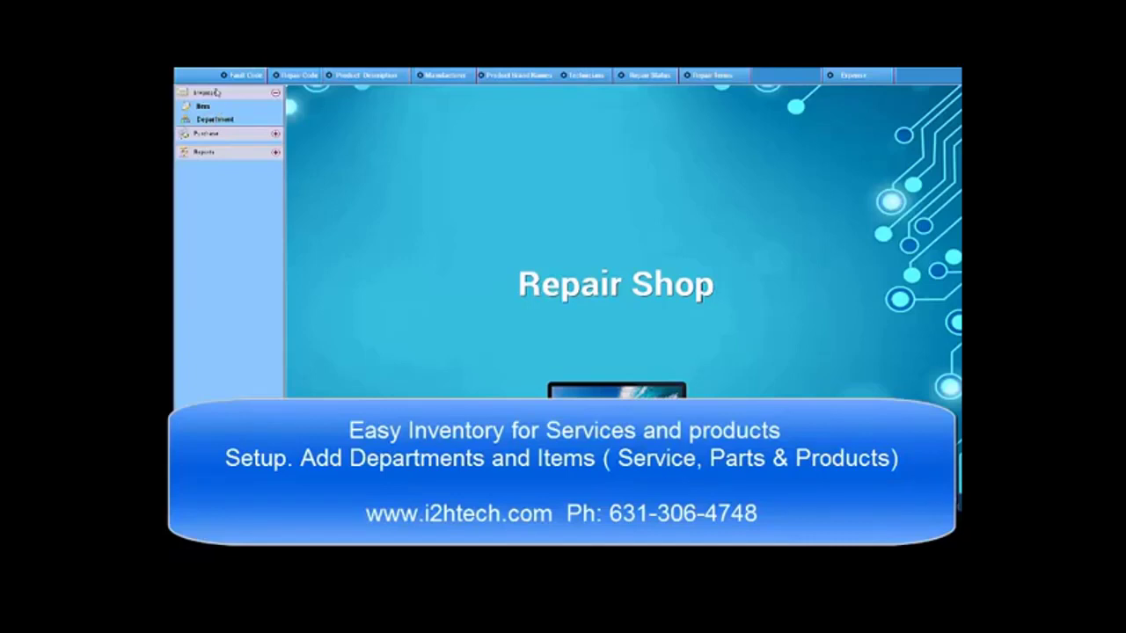
View the inventory department list and close it
{"action": "left_click", "coordinate": [223, 94]}
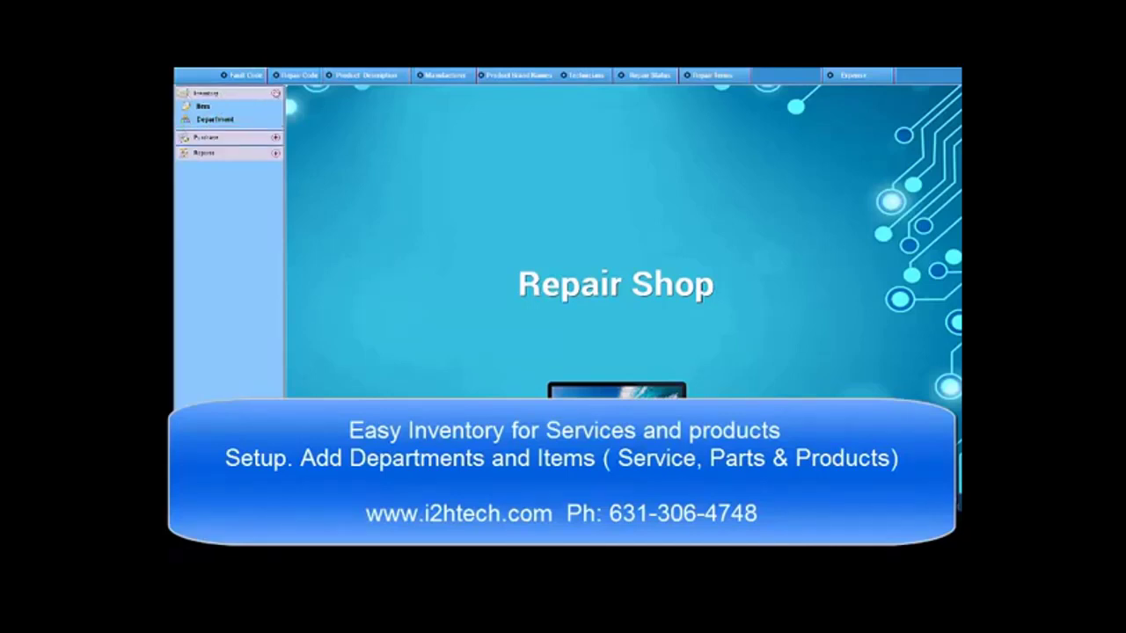
{"action": "left_click", "coordinate": [211, 120]}
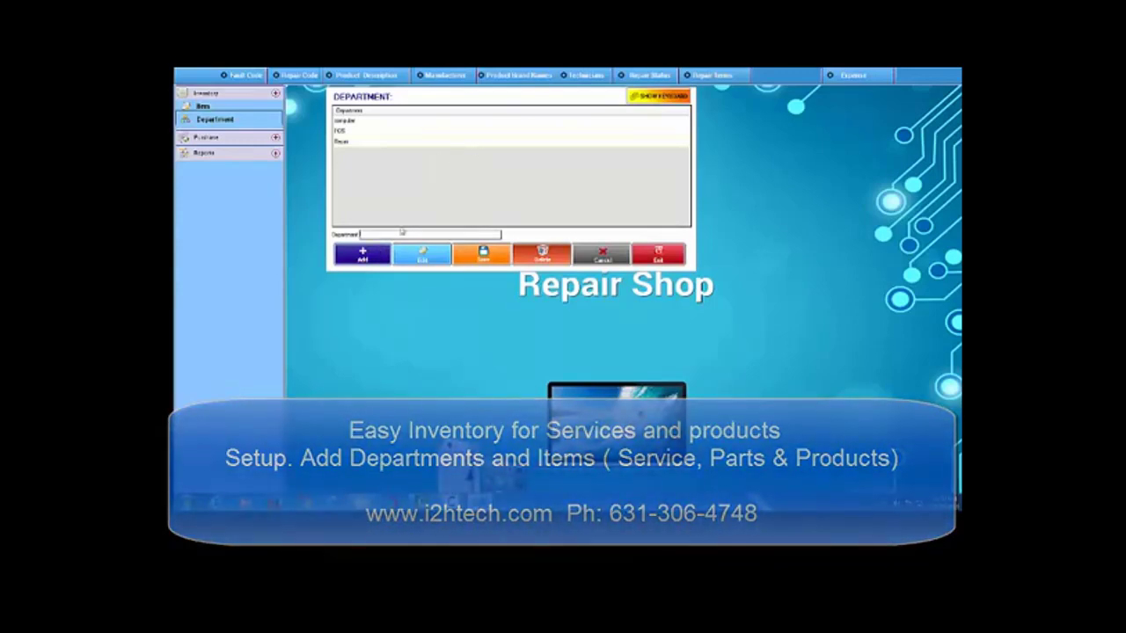
{"action": "left_click", "coordinate": [658, 254]}
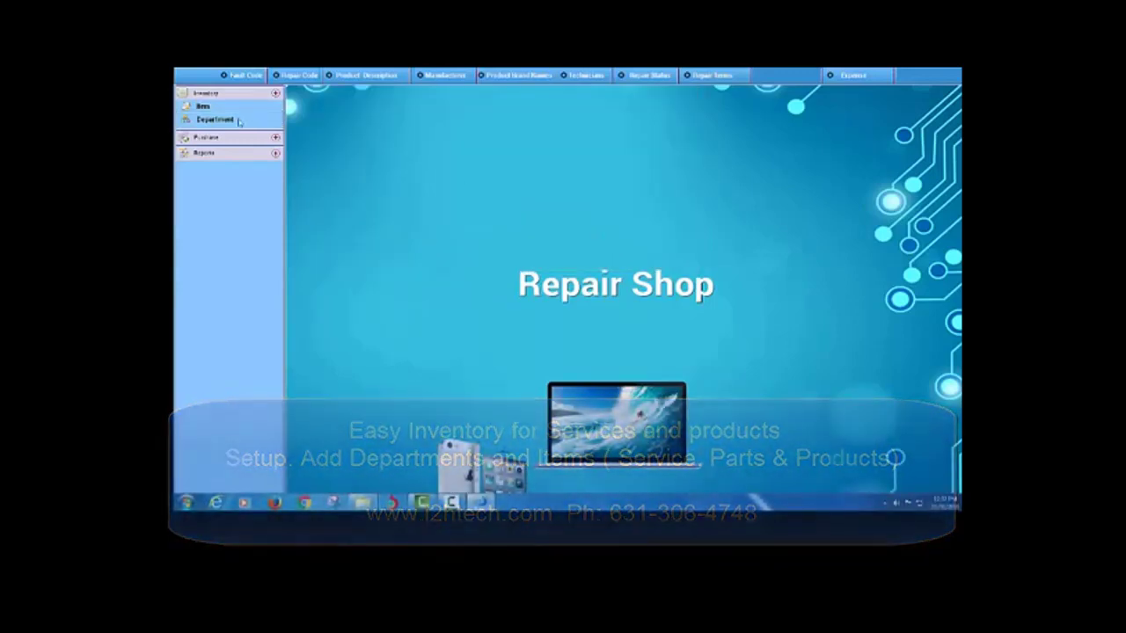
Try out the computer department and the Tax option in the inventory Items form, and close it without saving
{"action": "left_click", "coordinate": [203, 107]}
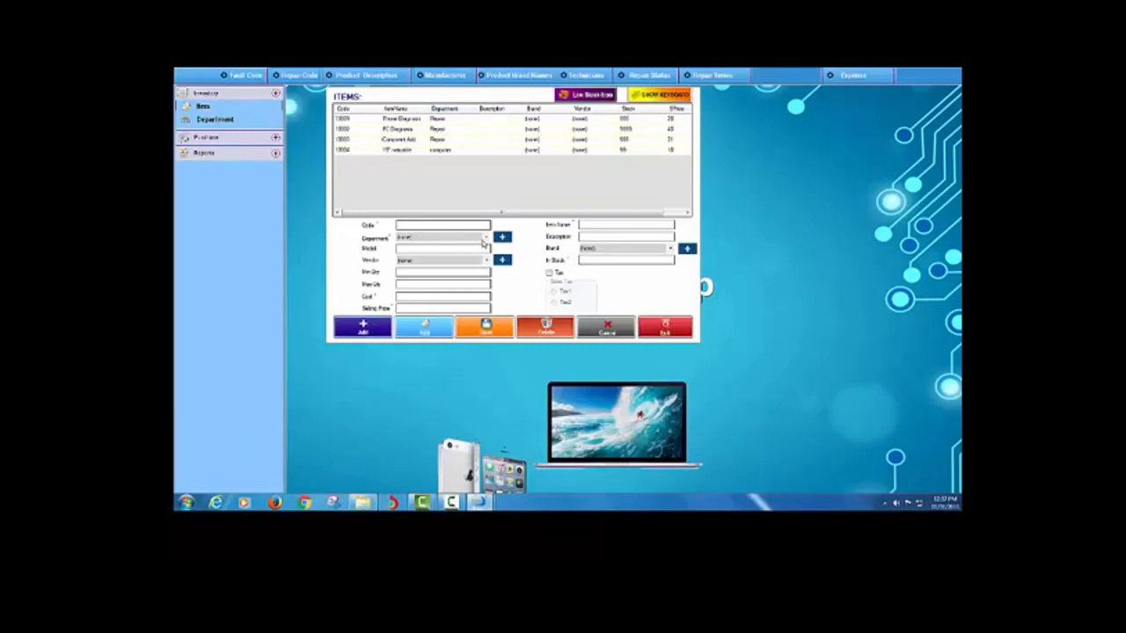
{"action": "left_click", "coordinate": [484, 239]}
{"action": "left_click", "coordinate": [455, 258]}
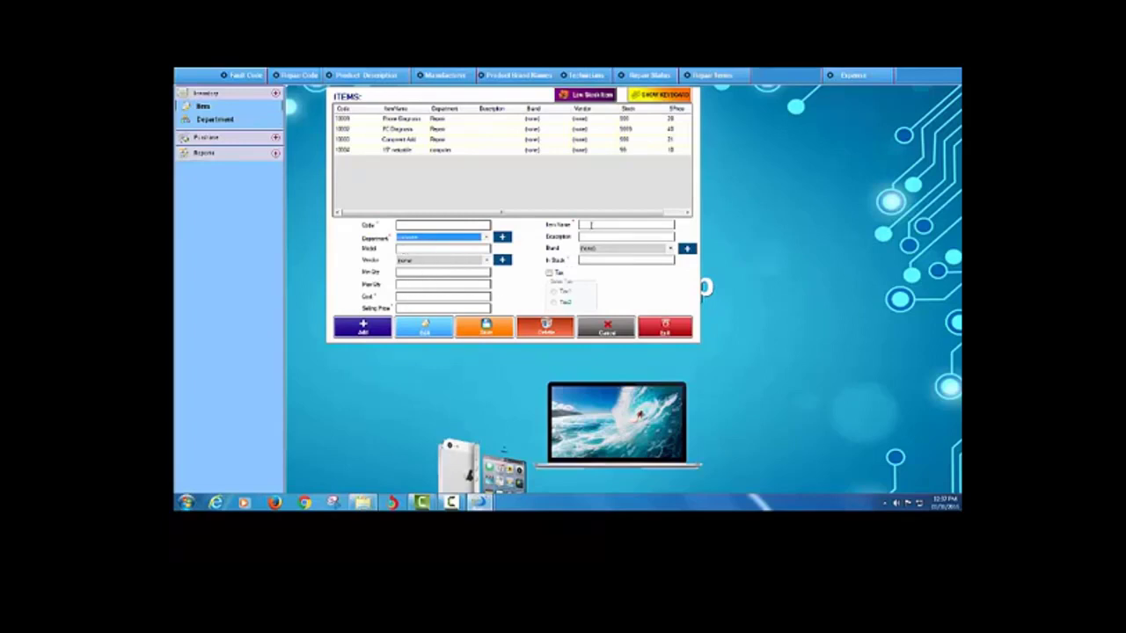
{"action": "left_click", "coordinate": [552, 273]}
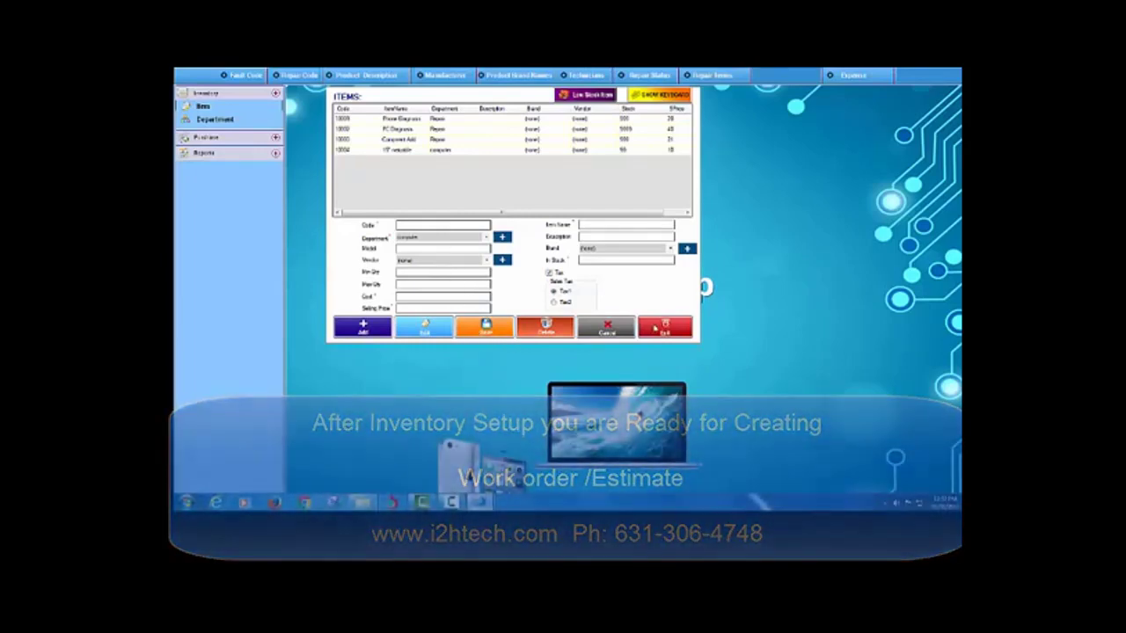
{"action": "left_click", "coordinate": [661, 327]}
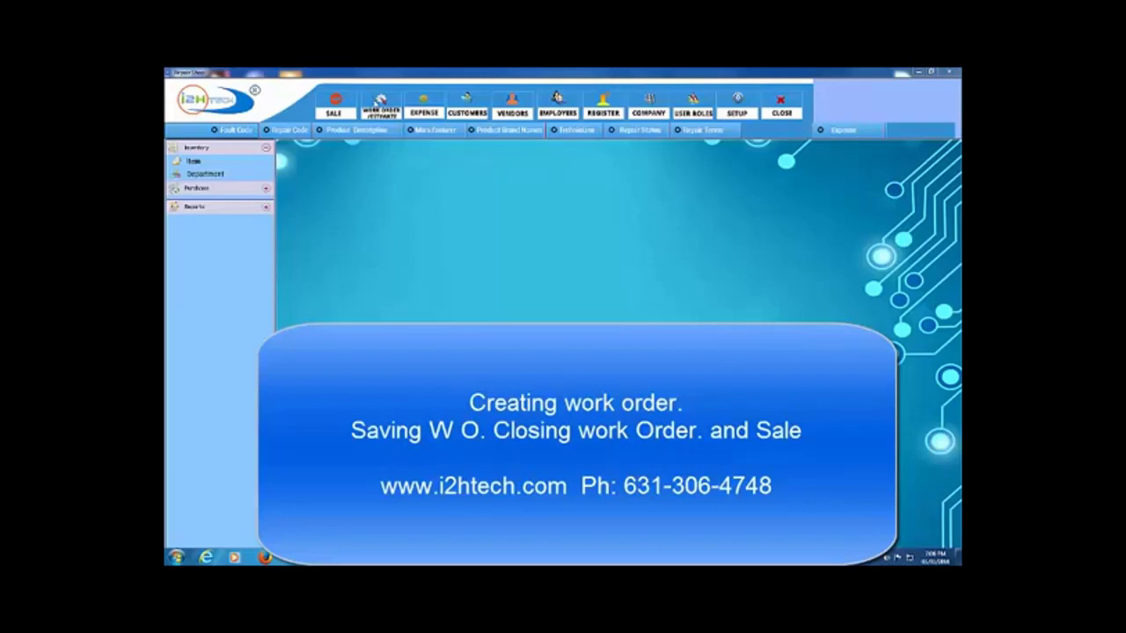
Start a new work order / estimate and select the existing customer for it
{"action": "left_click", "coordinate": [377, 104]}
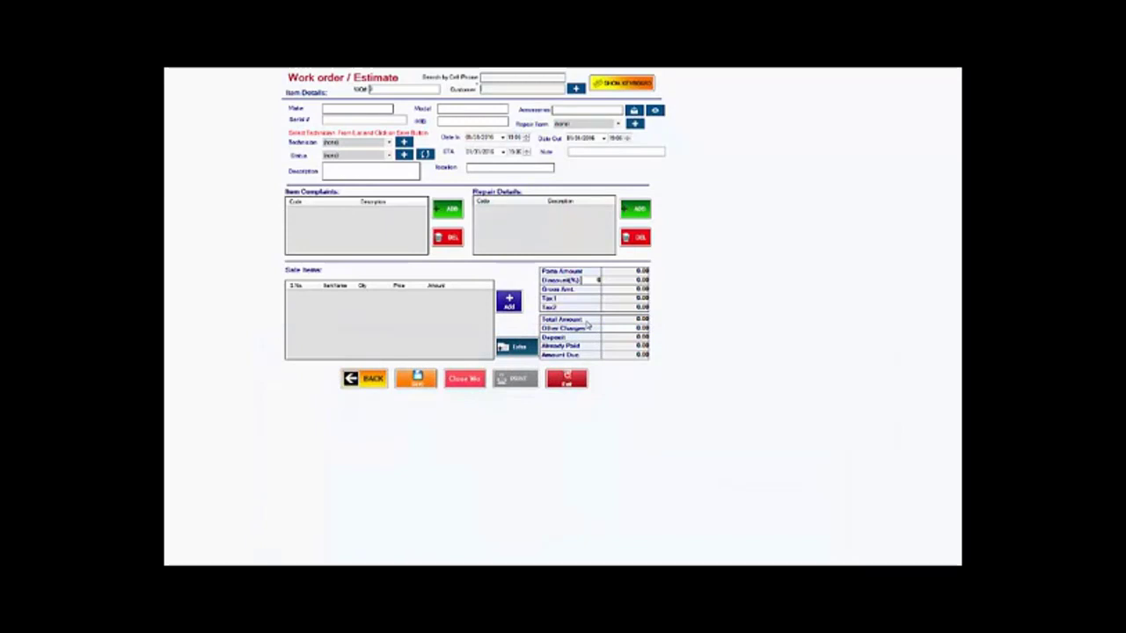
{"action": "type", "text": "a"}
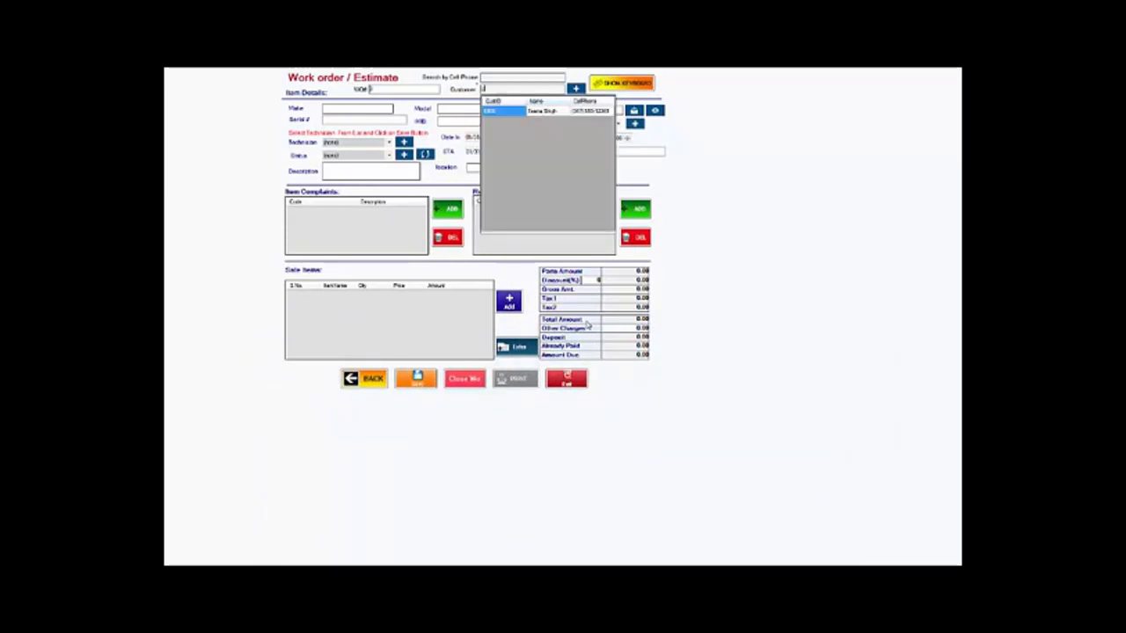
{"action": "key", "text": "Return"}
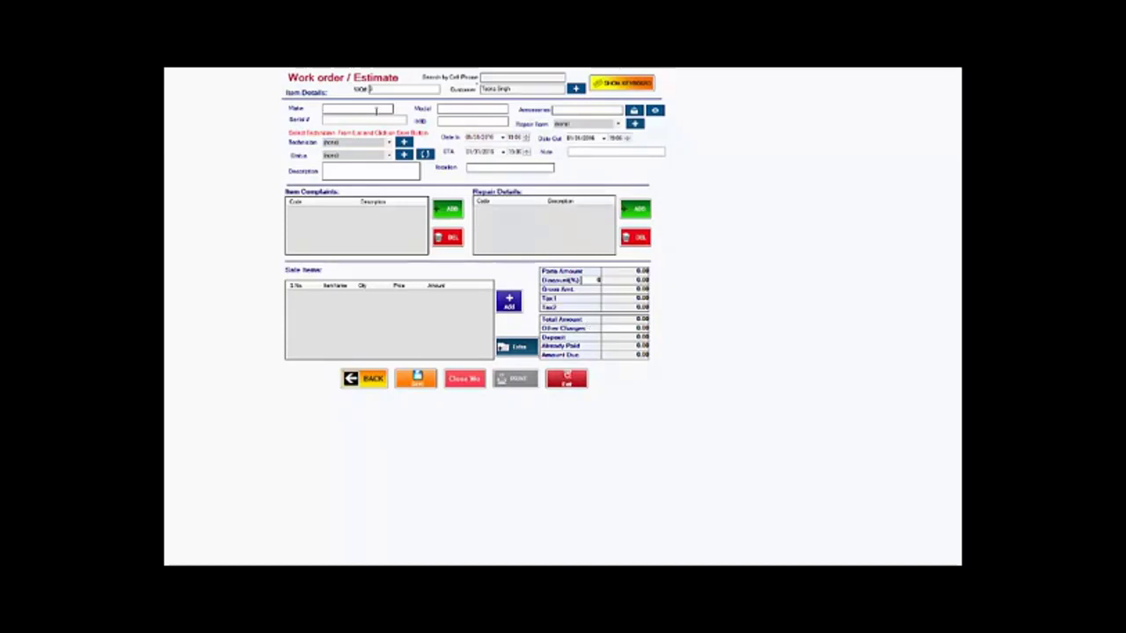
Set the item's make to HP and add an accessory to the work order's accessories list
{"action": "type", "text": "HP"}
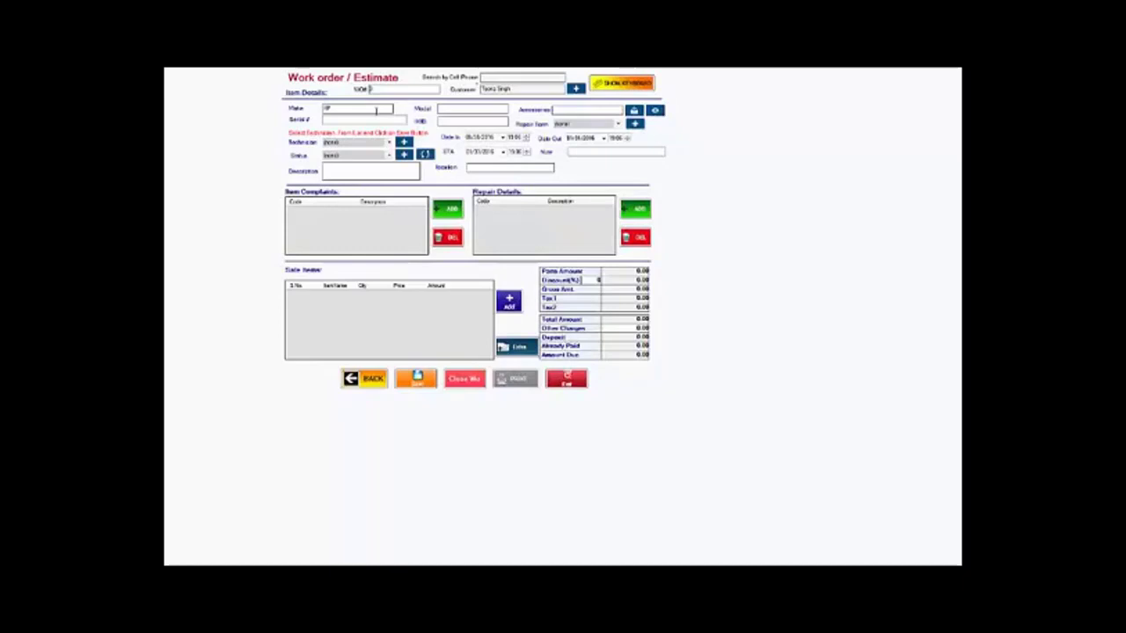
{"action": "type", "text": "Mouse"}
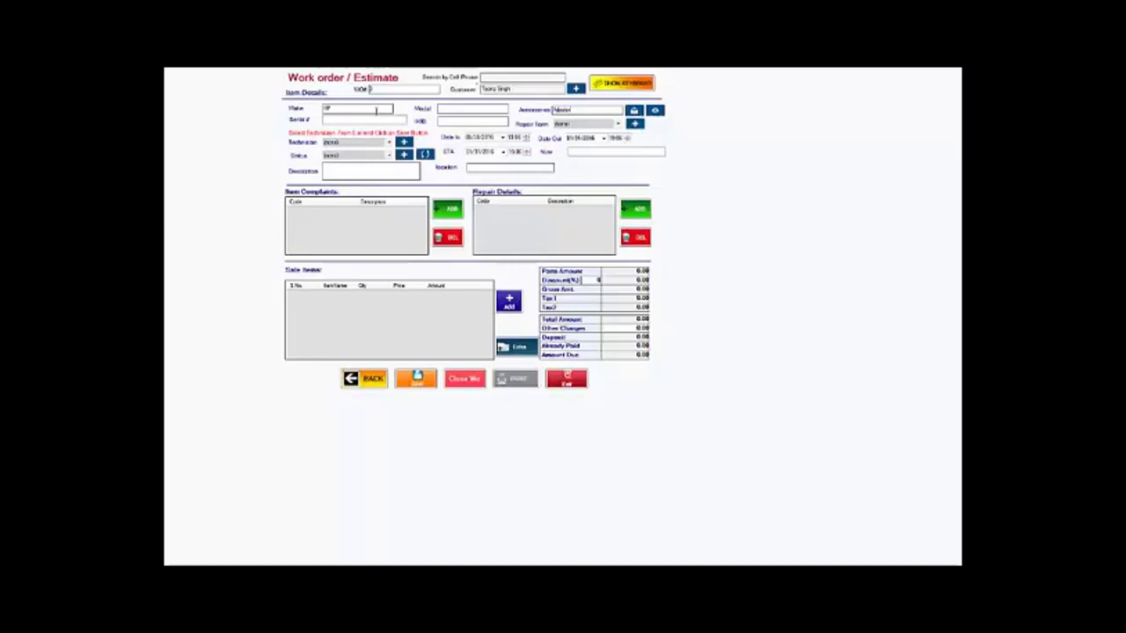
{"action": "left_click", "coordinate": [633, 111]}
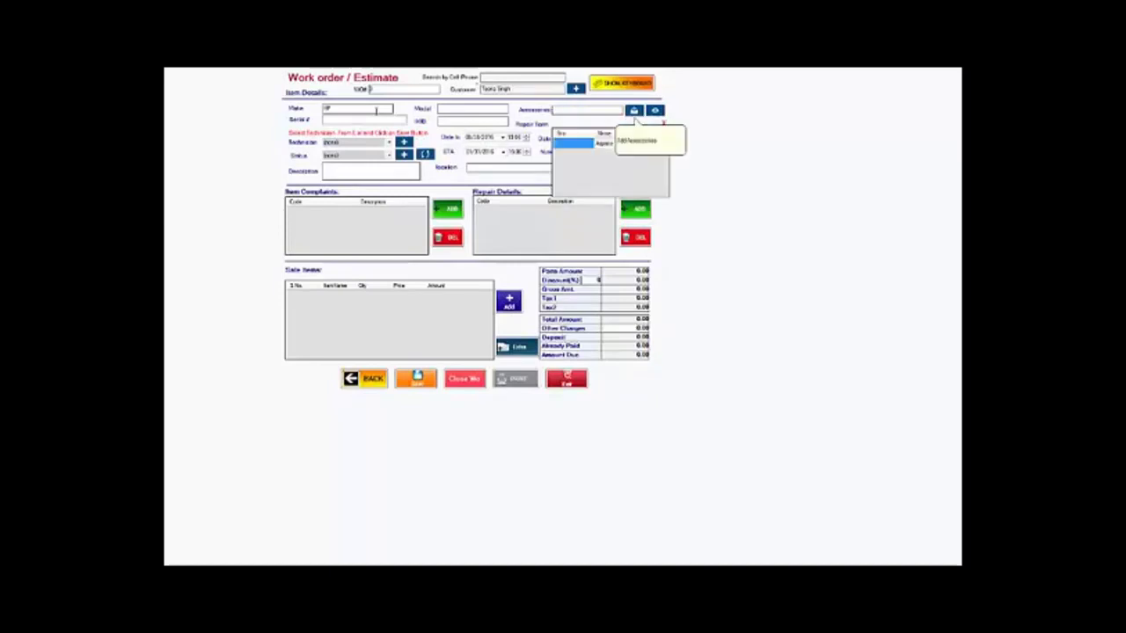
{"action": "left_click", "coordinate": [657, 143]}
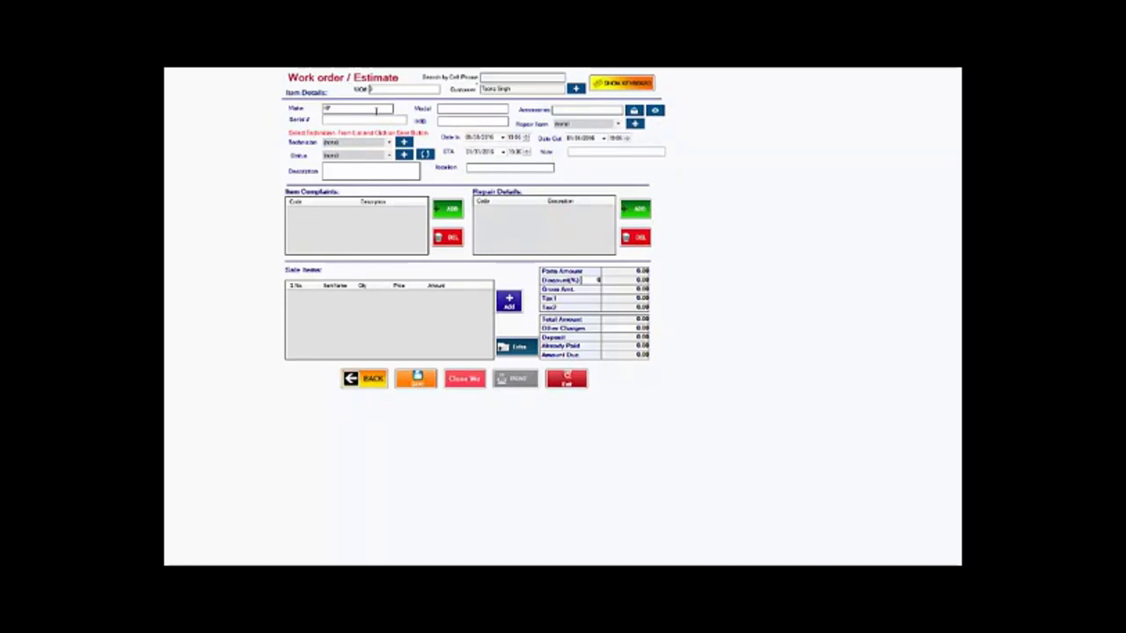
Set the repair term to Cash only and assign the technician to the work order
{"action": "left_click", "coordinate": [618, 124]}
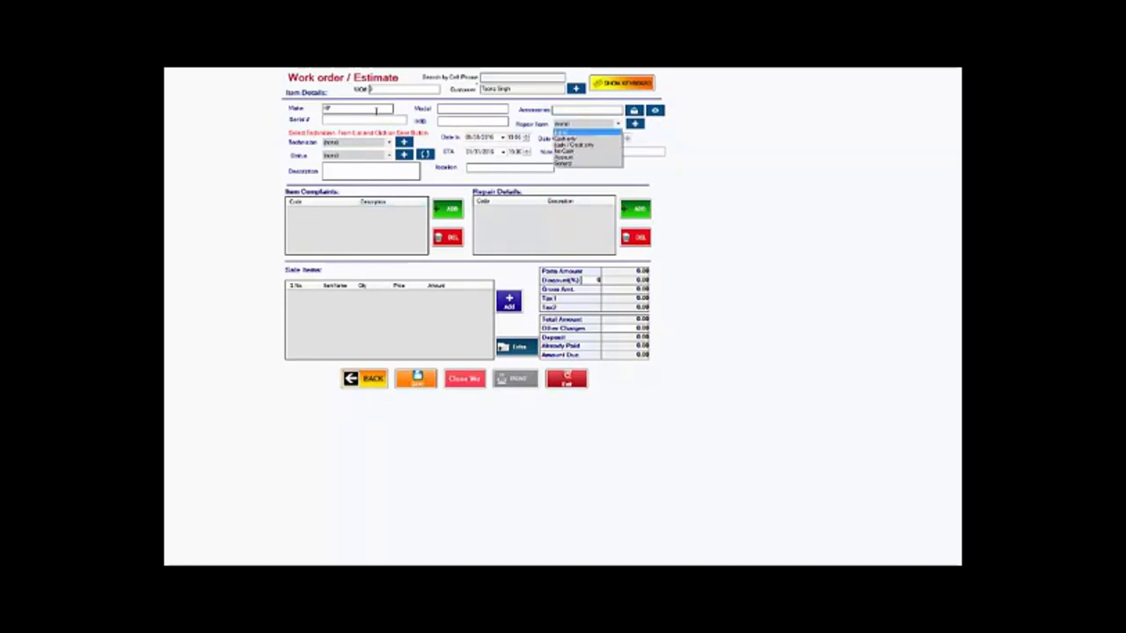
{"action": "left_click", "coordinate": [582, 139]}
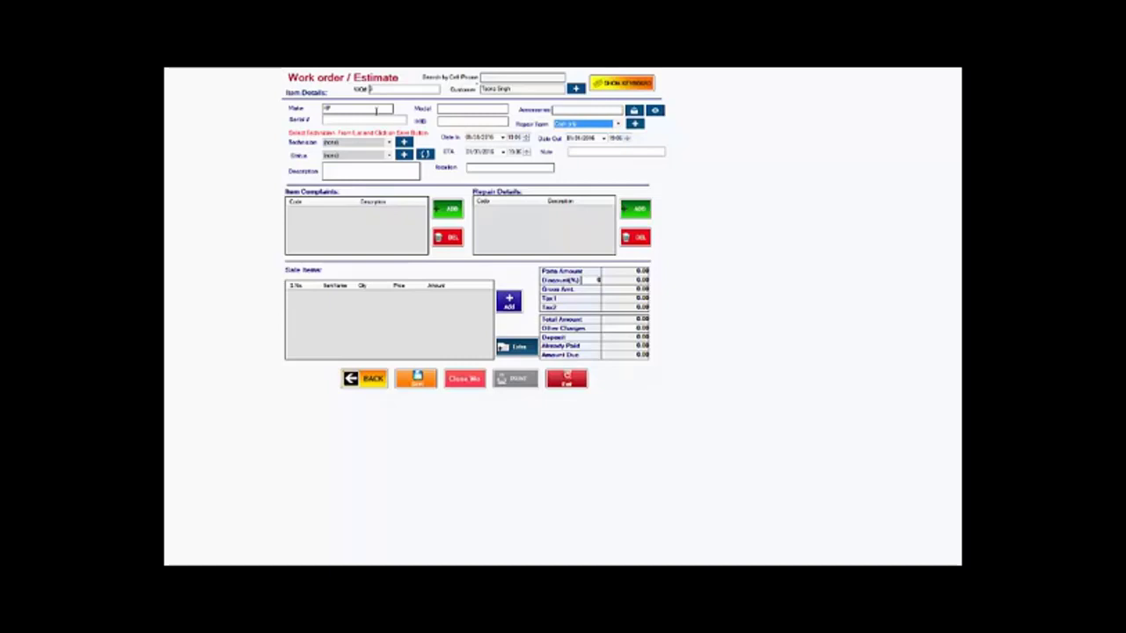
{"action": "left_click", "coordinate": [390, 143]}
{"action": "left_click", "coordinate": [354, 156]}
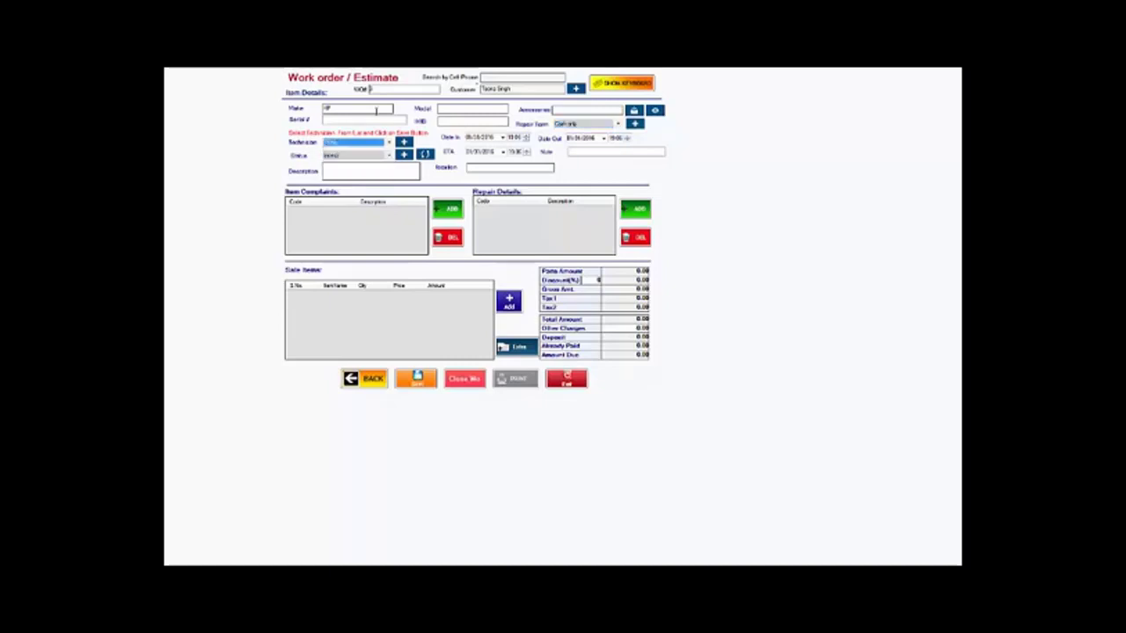
Set the work order's status to Estimate
{"action": "key", "text": "Tab"}
{"action": "key", "text": "Down"}
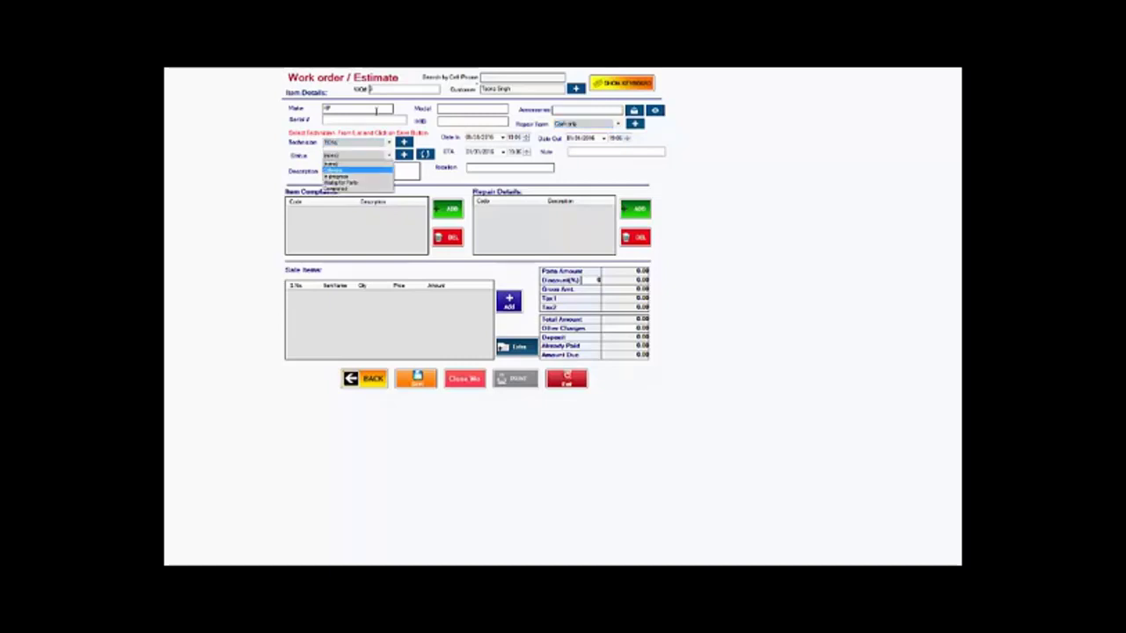
{"action": "key", "text": "Return"}
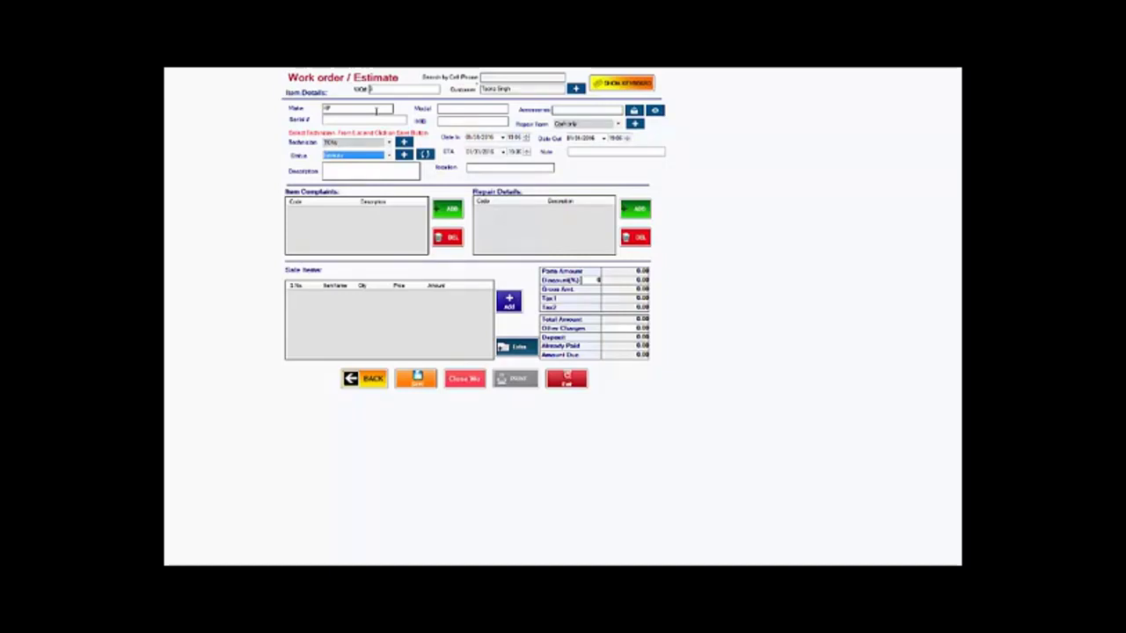
Set the item's location to A1 and its description to "Dead PC"
{"action": "key", "text": "Tab"}
{"action": "type", "text": "A1"}
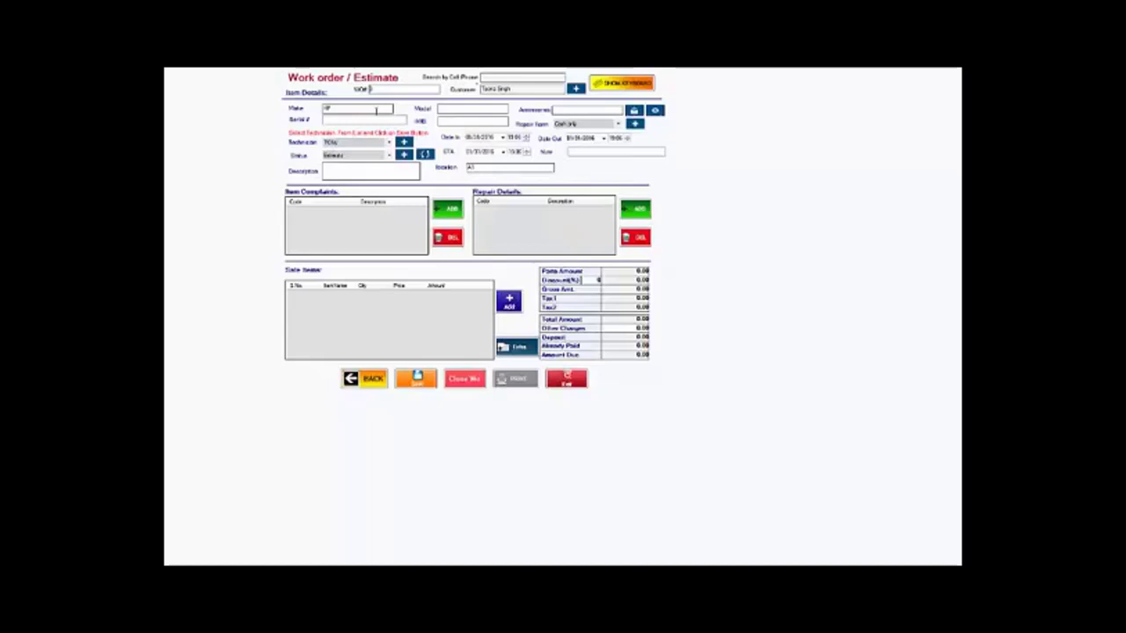
{"action": "type", "text": "S"}
{"action": "type", "text": "ead PC"}
Add the Dead ITEM fault code to the item complaints
{"action": "key", "text": "Tab"}
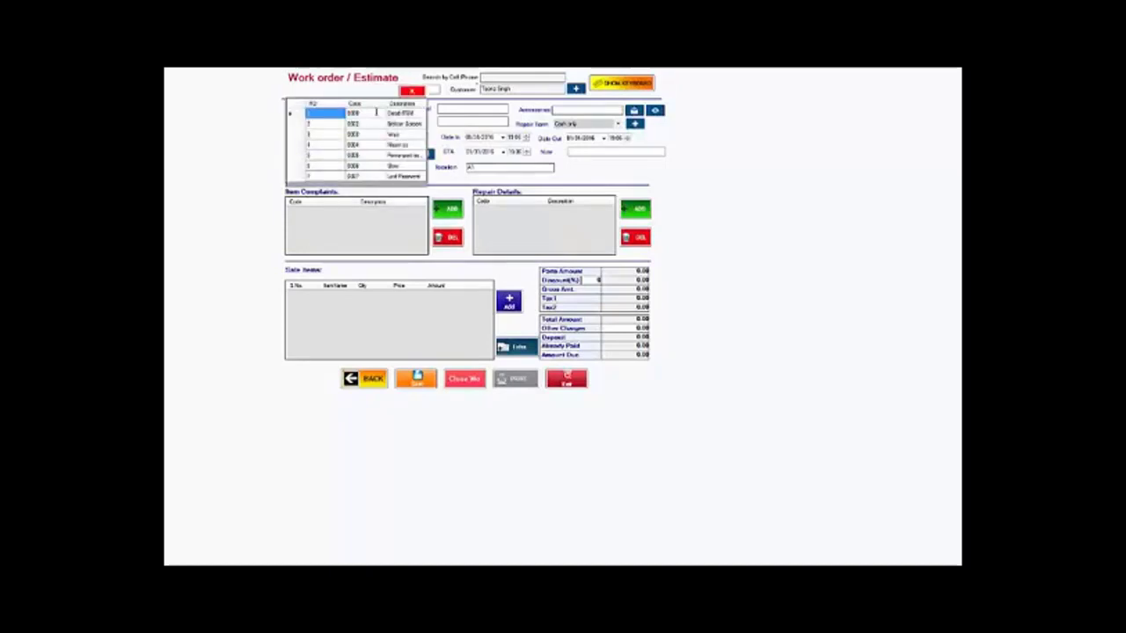
{"action": "key", "text": "Down"}
{"action": "key", "text": "Down"}
{"action": "key", "text": "Down"}
{"action": "key", "text": "Down"}
{"action": "key", "text": "Down"}
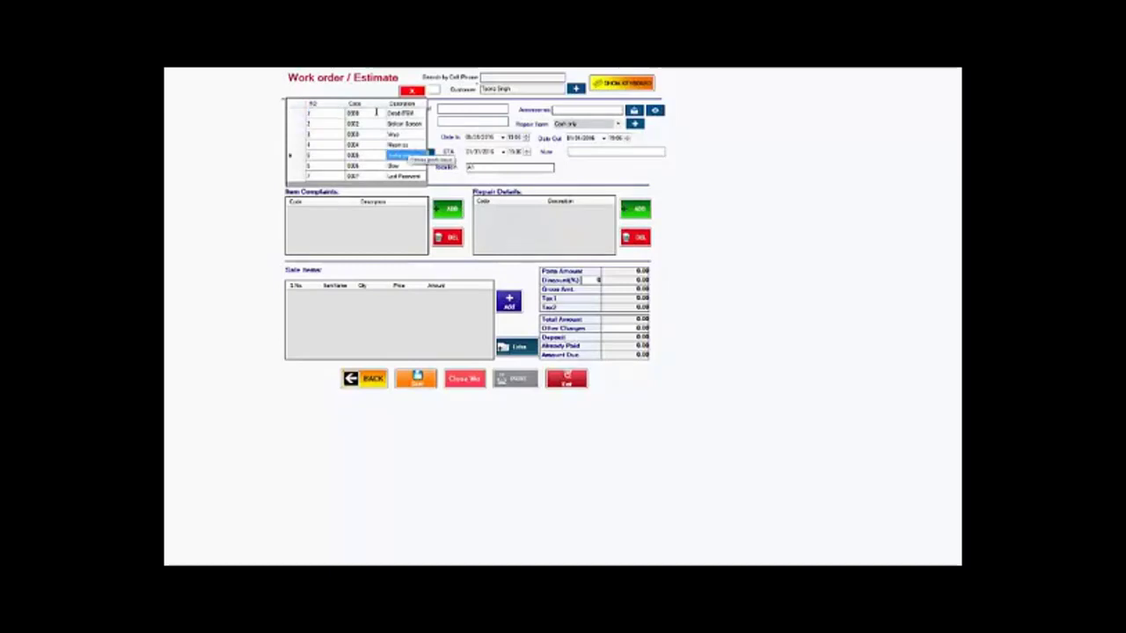
{"action": "key", "text": "Up"}
{"action": "key", "text": "Up"}
{"action": "key", "text": "Up"}
{"action": "key", "text": "Up"}
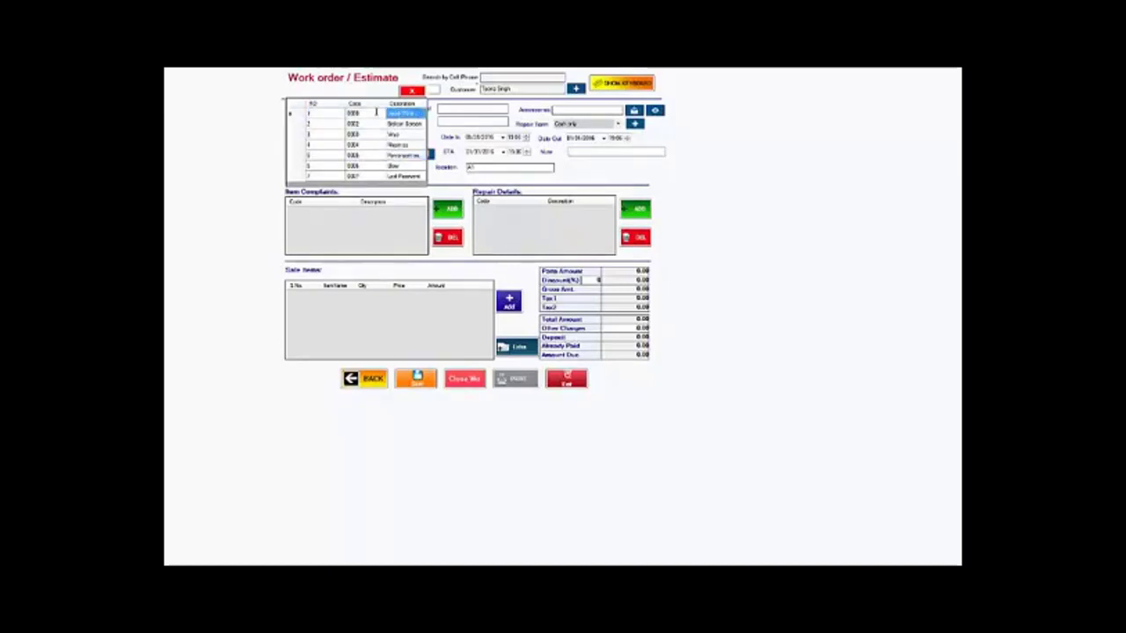
{"action": "key", "text": "Left"}
{"action": "key", "text": "Left"}
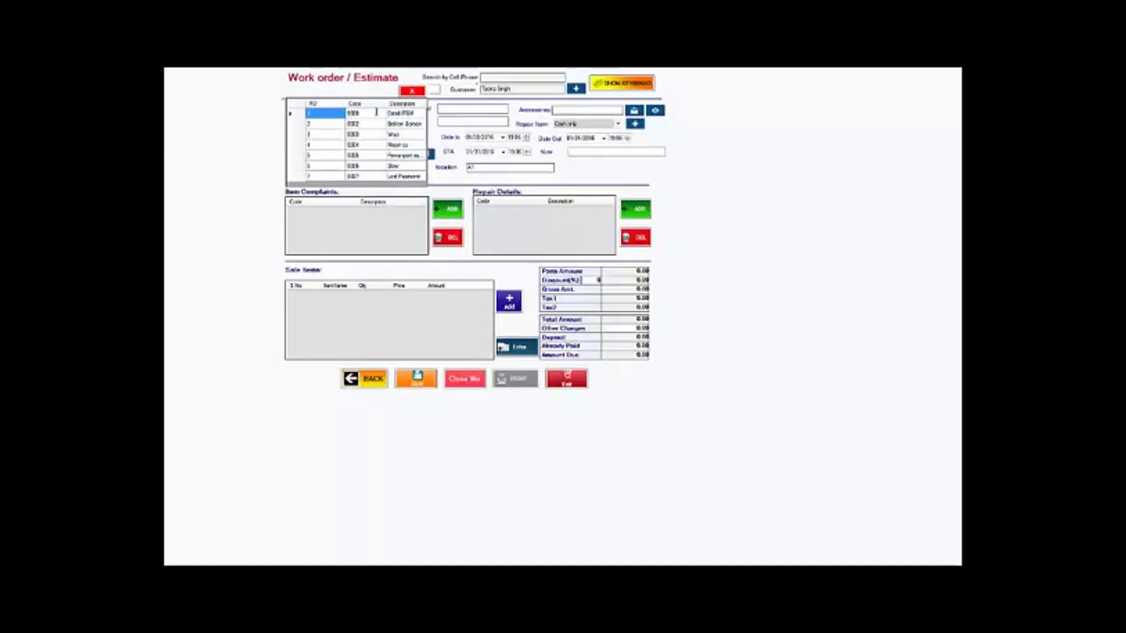
{"action": "key", "text": "Return"}
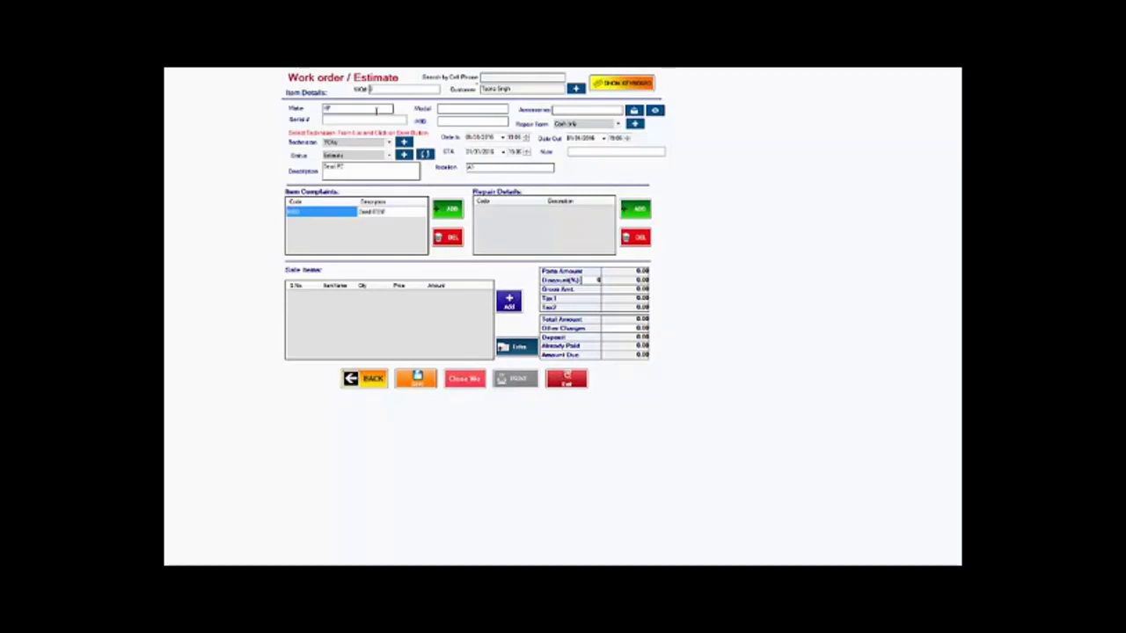
Add the Diagnosis repair code to the repair details
{"action": "key", "text": "Return"}
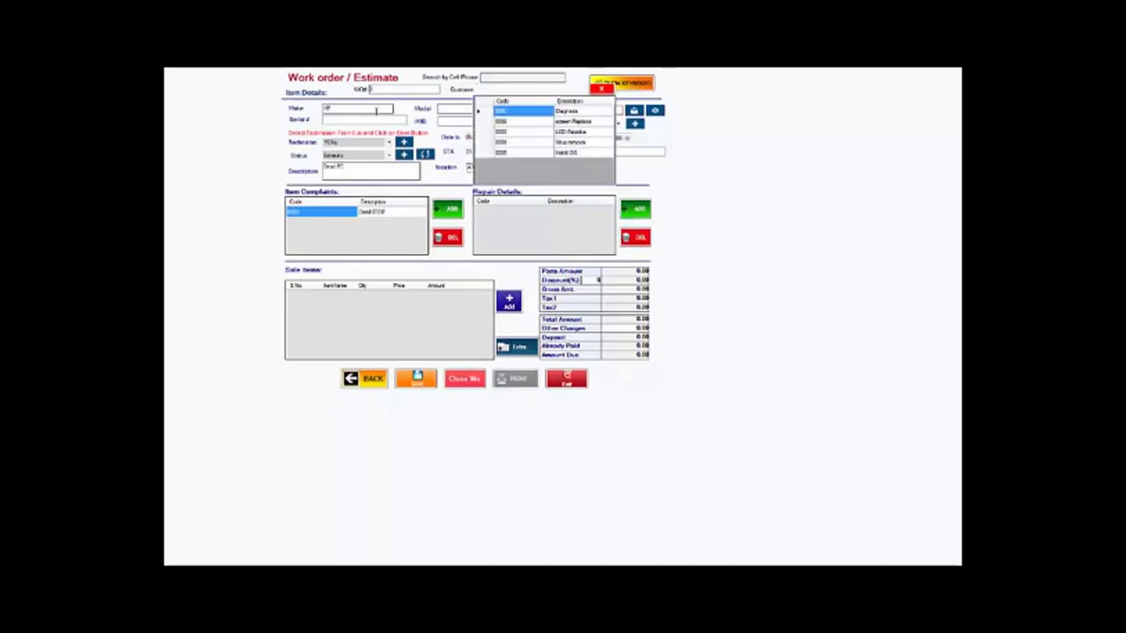
{"action": "key", "text": "Right"}
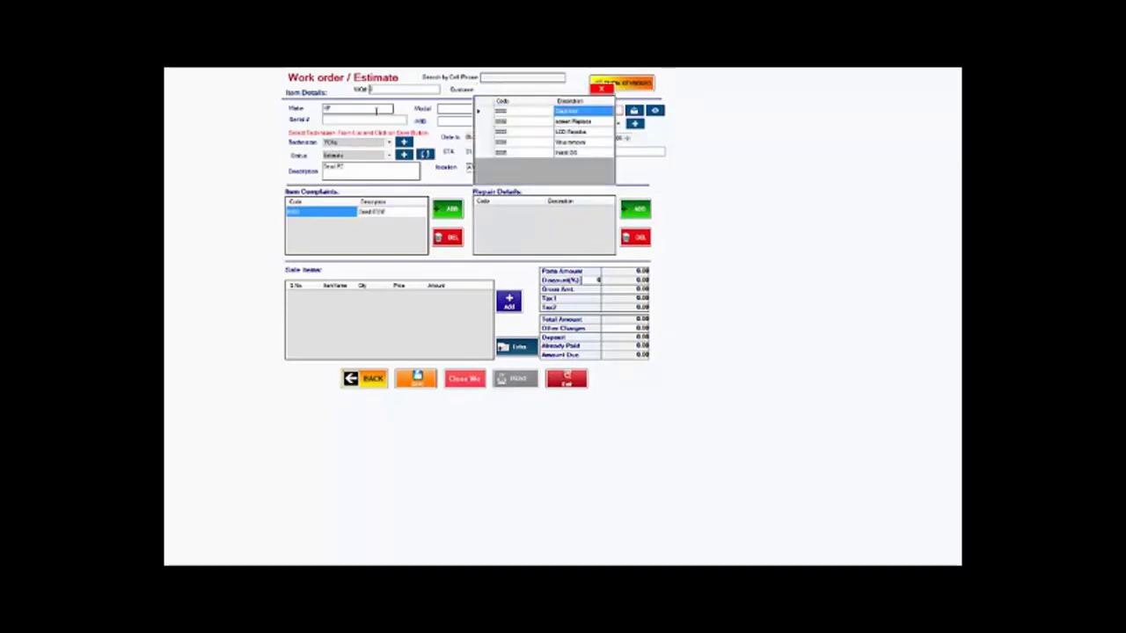
{"action": "key", "text": "Return"}
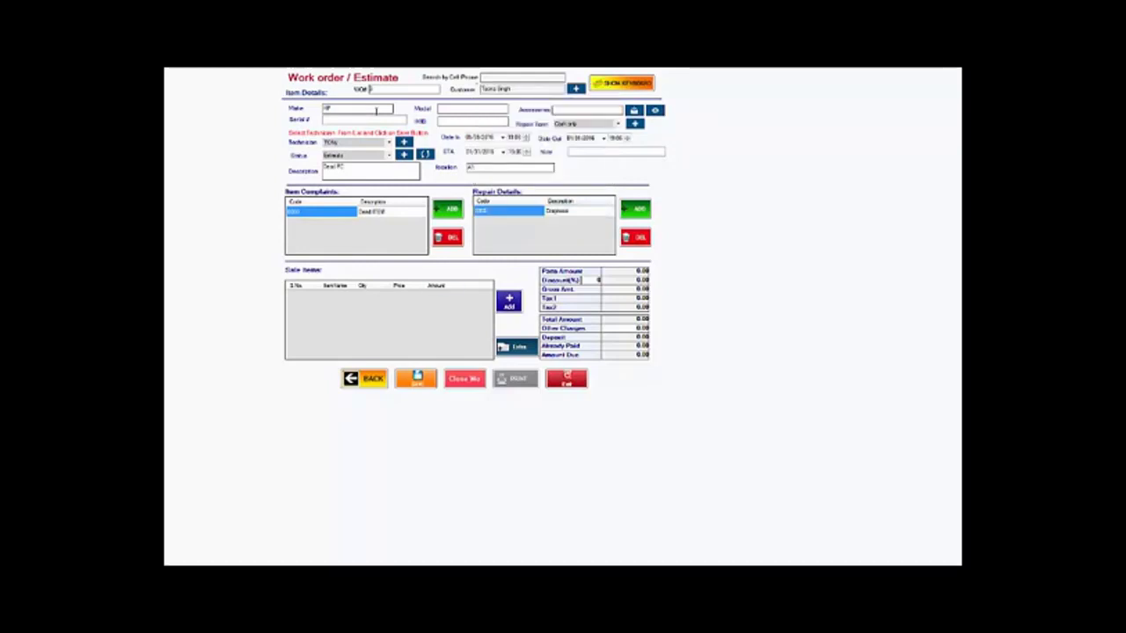
Add one PC Diagnosis service from the Repair department to the work order's sale items
{"action": "key", "text": "Return"}
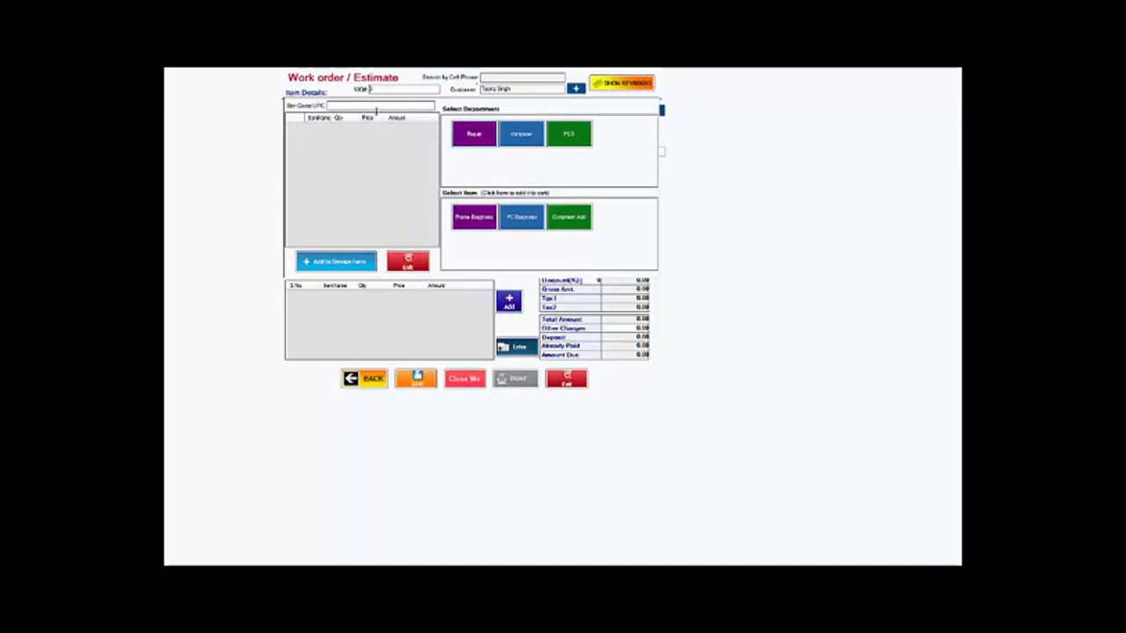
{"action": "left_click", "coordinate": [522, 217]}
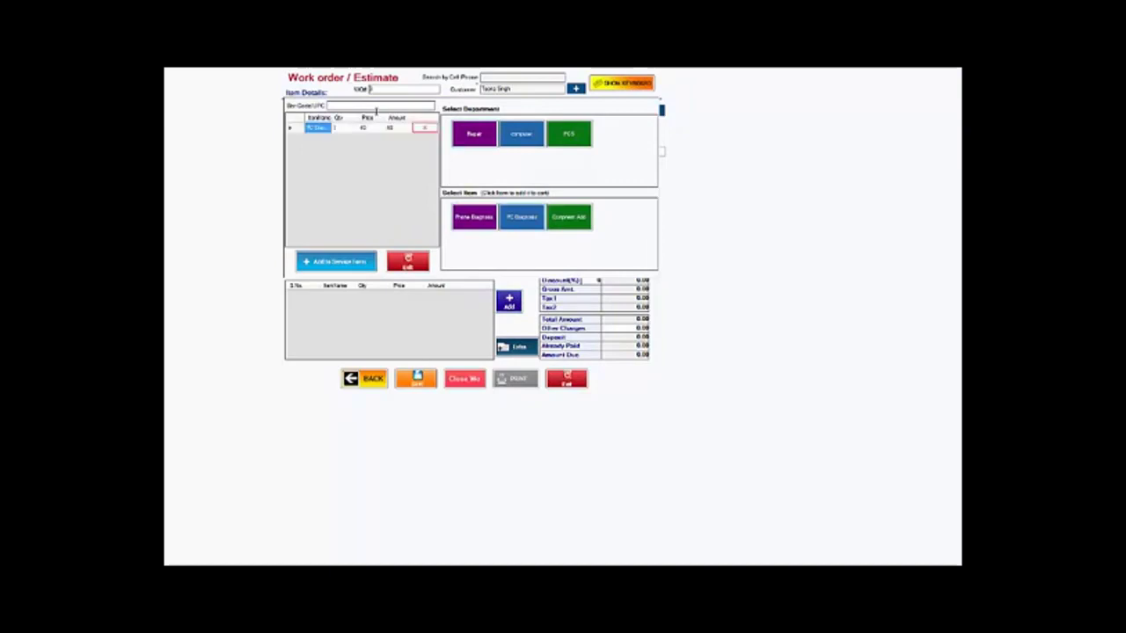
{"action": "left_click", "coordinate": [336, 261]}
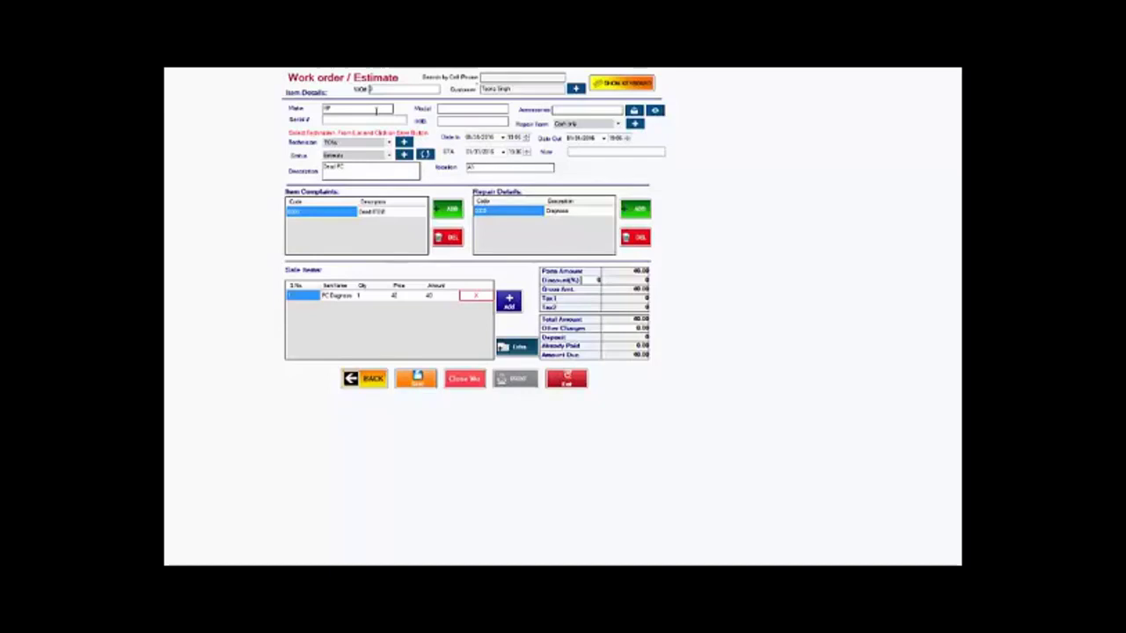
Save the work order with a deposit of 10 and choose to print its invoice
{"action": "left_click", "coordinate": [416, 379]}
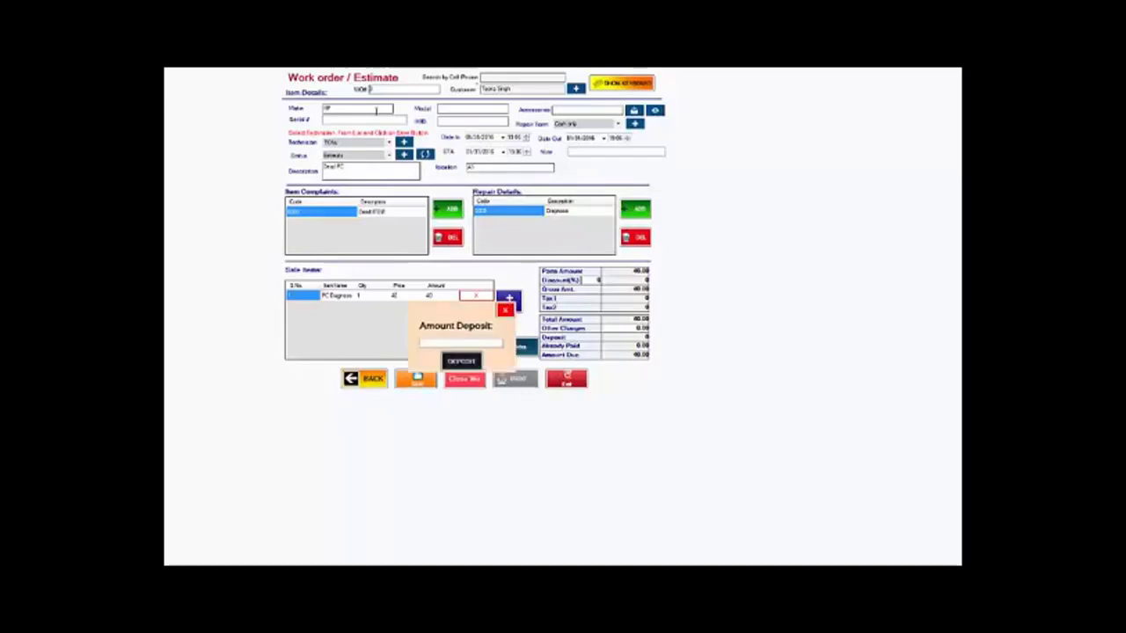
{"action": "type", "text": "10"}
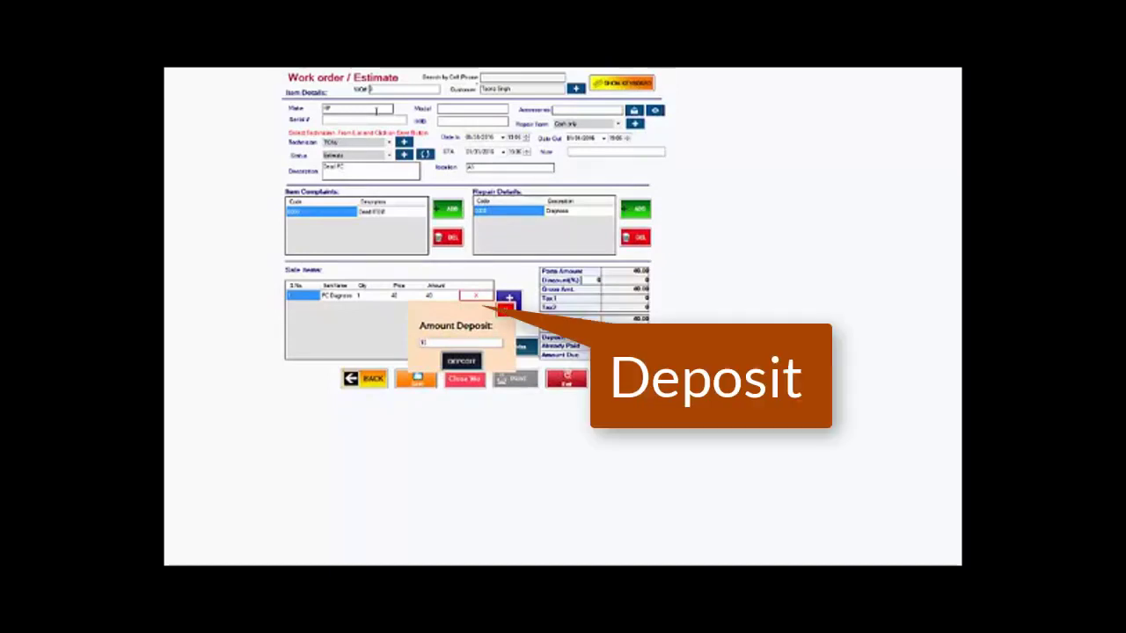
{"action": "key", "text": "Return"}
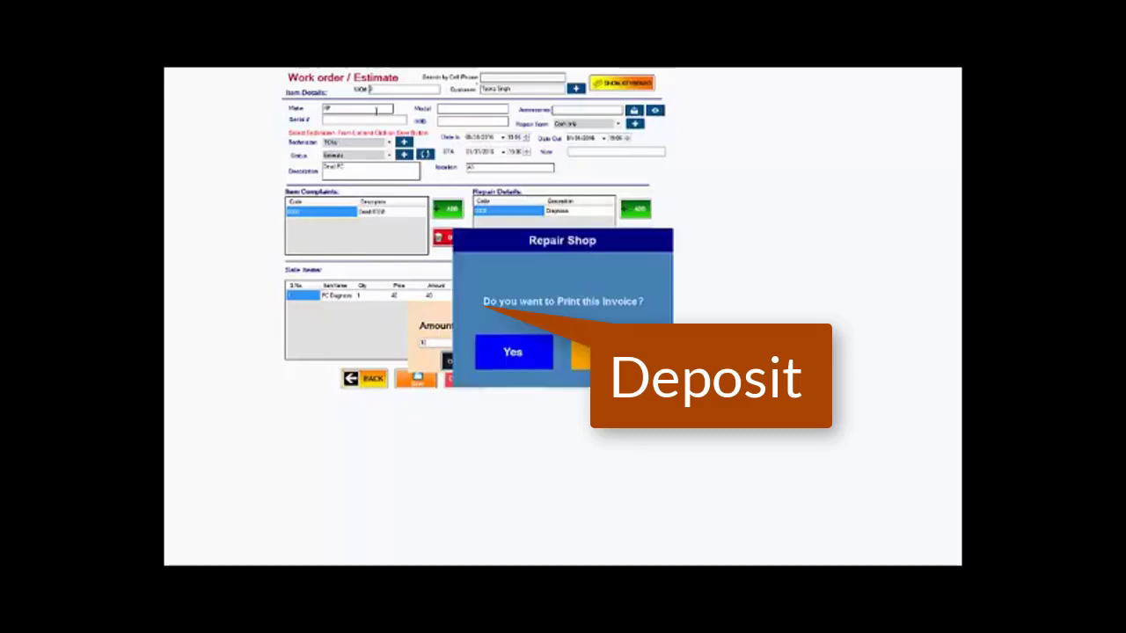
{"action": "key", "text": "Return"}
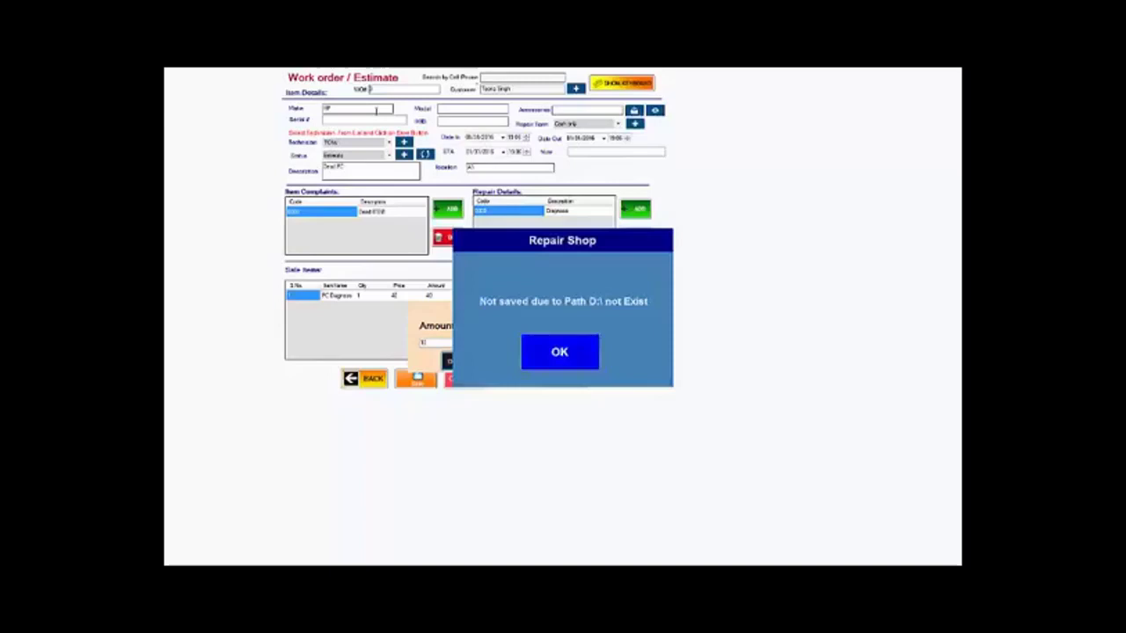
{"action": "key", "text": "Return"}
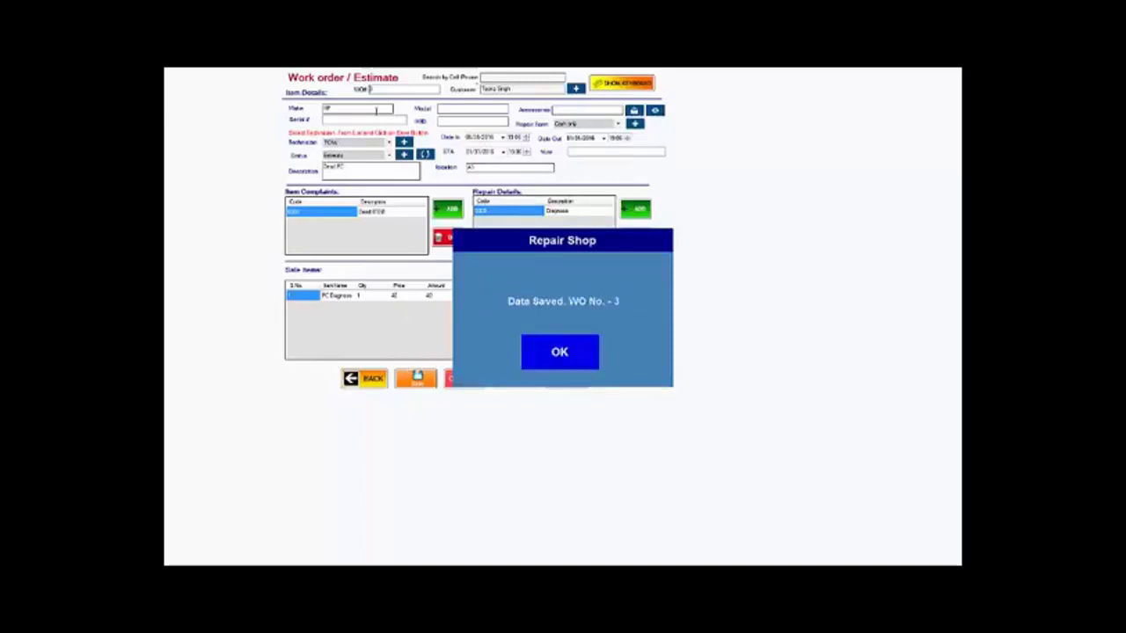
{"action": "key", "text": "Return"}
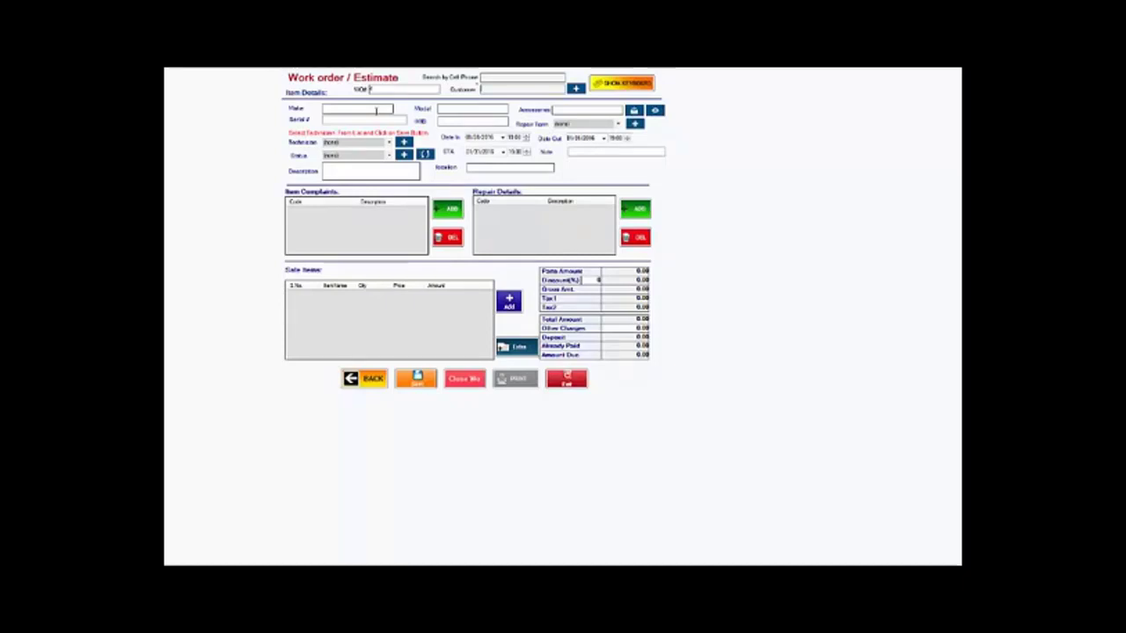
Leave the blank work order form and open the first work order in the open services list for billing
{"action": "left_click", "coordinate": [567, 378]}
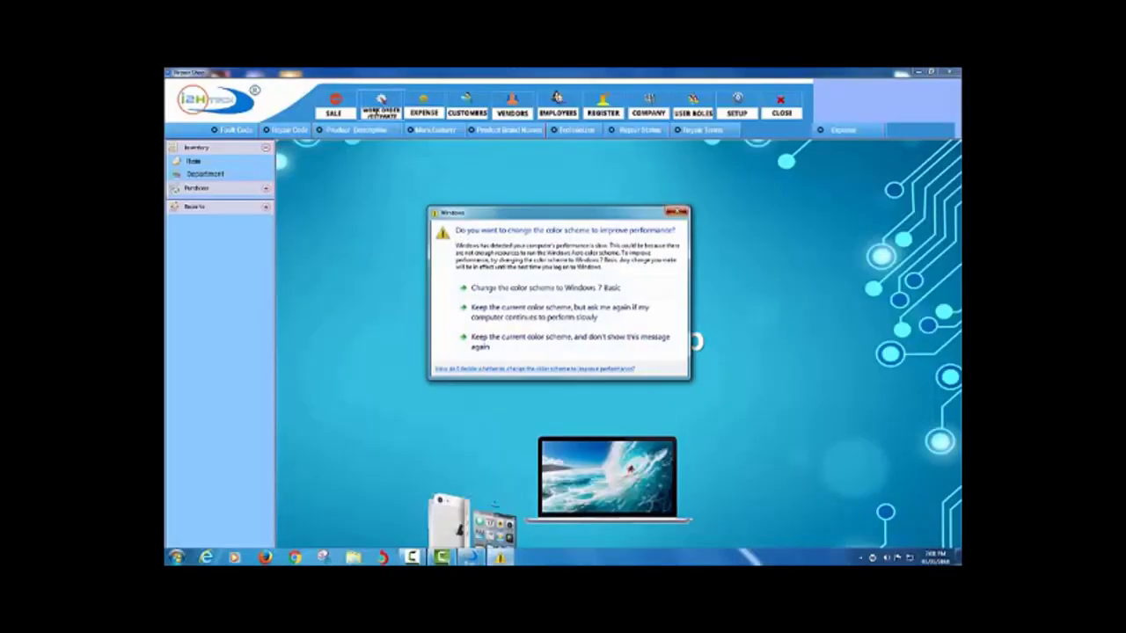
{"action": "left_click", "coordinate": [679, 212]}
{"action": "left_click", "coordinate": [381, 105]}
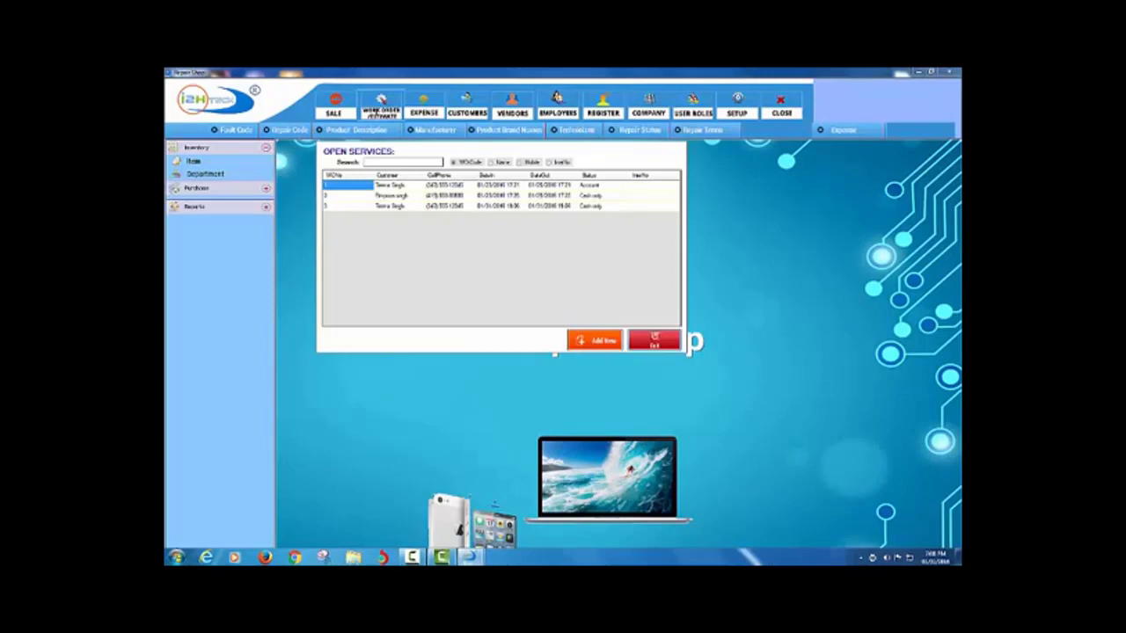
{"action": "key", "text": "Down"}
{"action": "key", "text": "Down"}
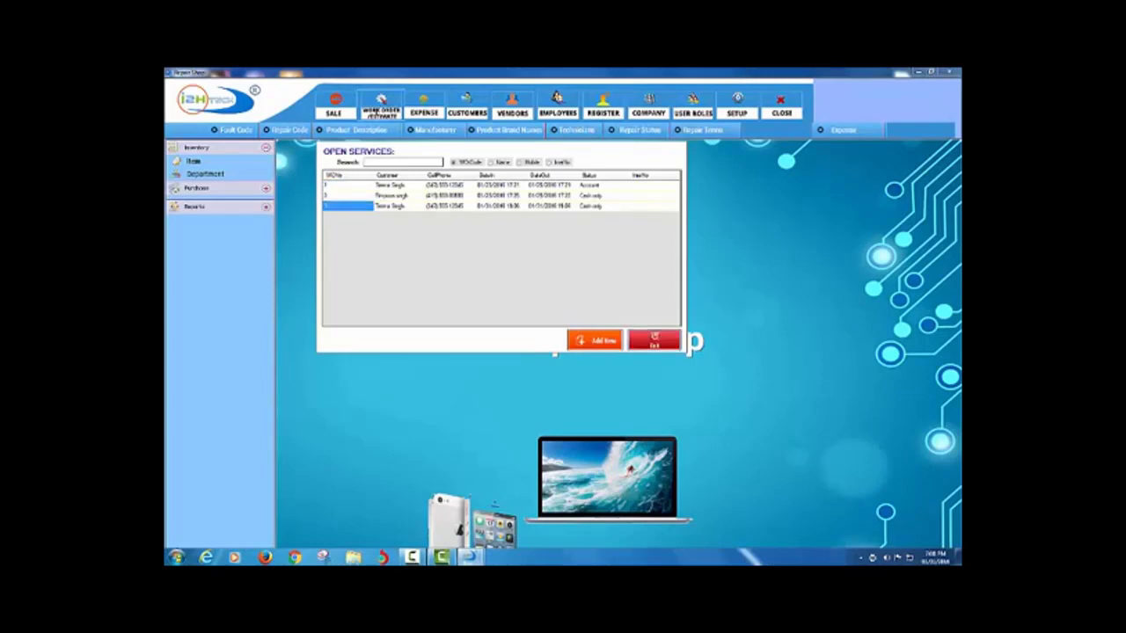
{"action": "key", "text": "Up"}
{"action": "key", "text": "Up"}
{"action": "key", "text": "Return"}
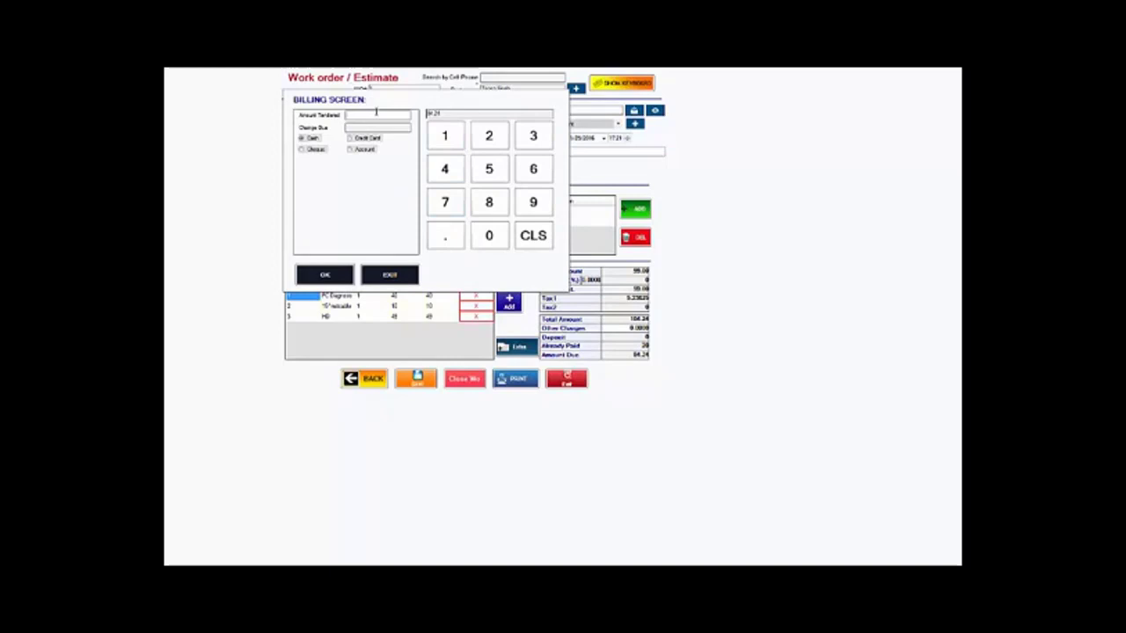
Bill the work order with 100 tendered in cash and choose to print the invoice
{"action": "left_click", "coordinate": [446, 136]}
{"action": "left_click", "coordinate": [489, 236]}
{"action": "left_click", "coordinate": [489, 236]}
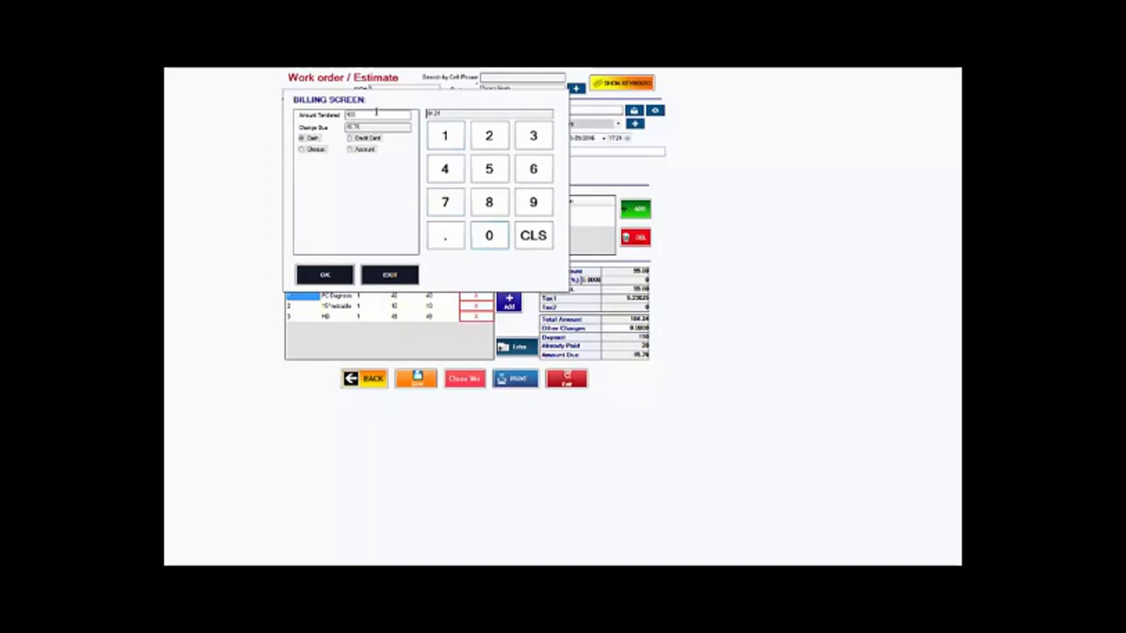
{"action": "left_click", "coordinate": [324, 275]}
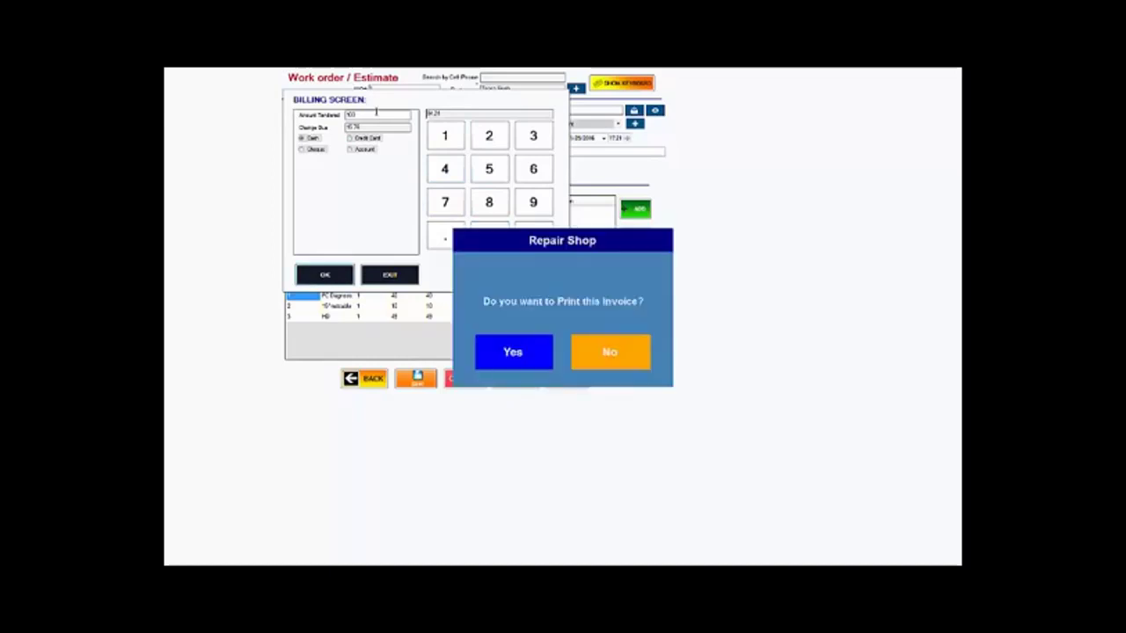
{"action": "left_click", "coordinate": [514, 351]}
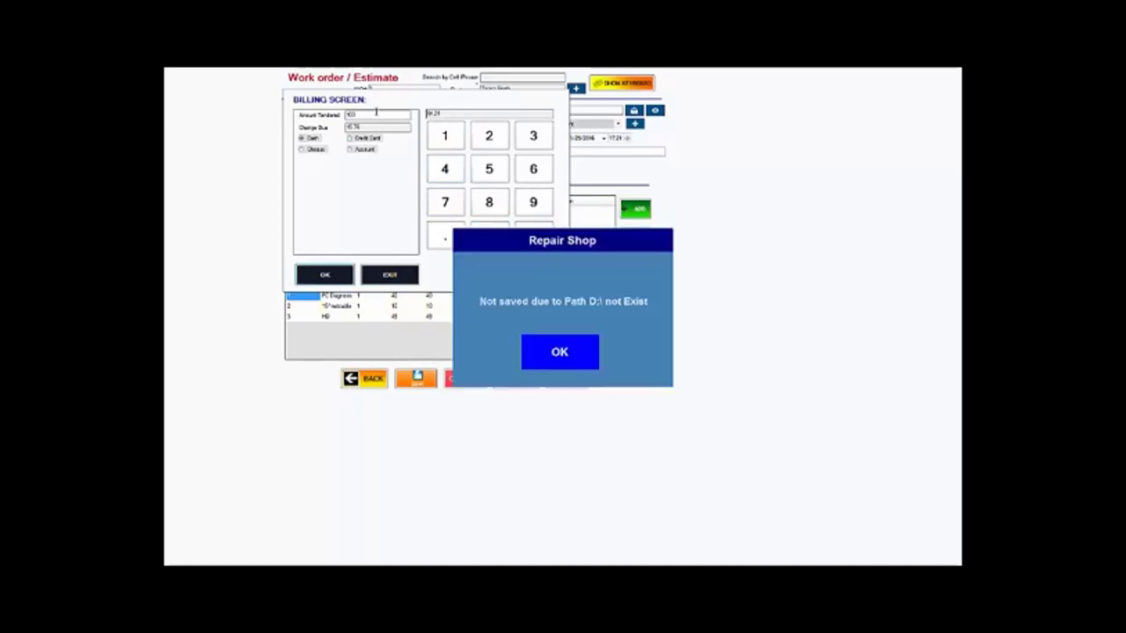
{"action": "key", "text": "Return"}
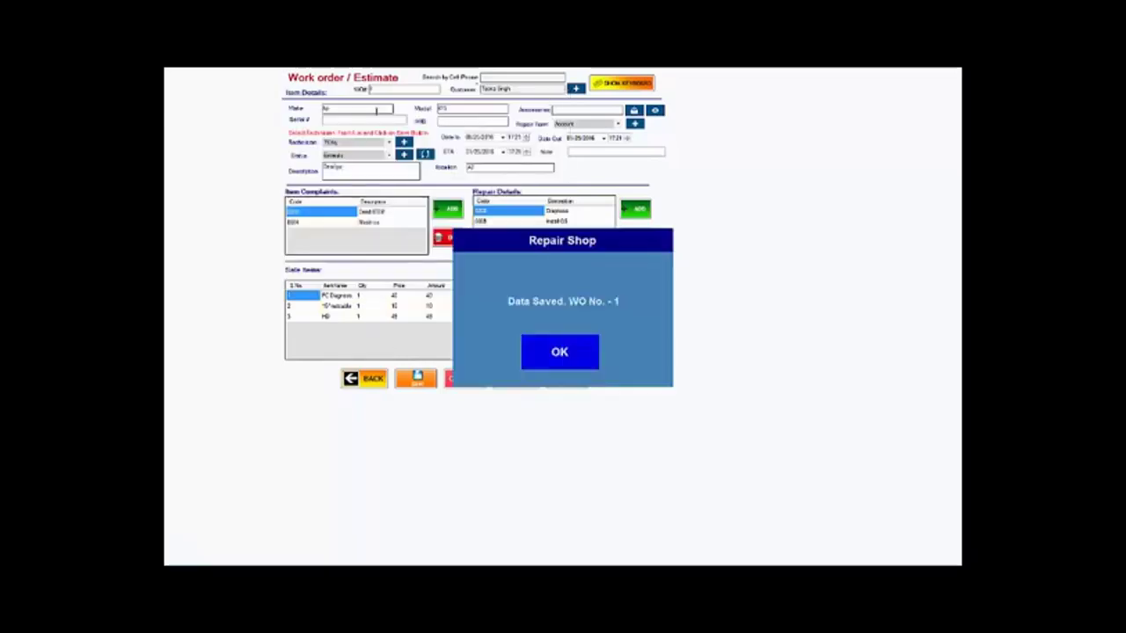
{"action": "key", "text": "Return"}
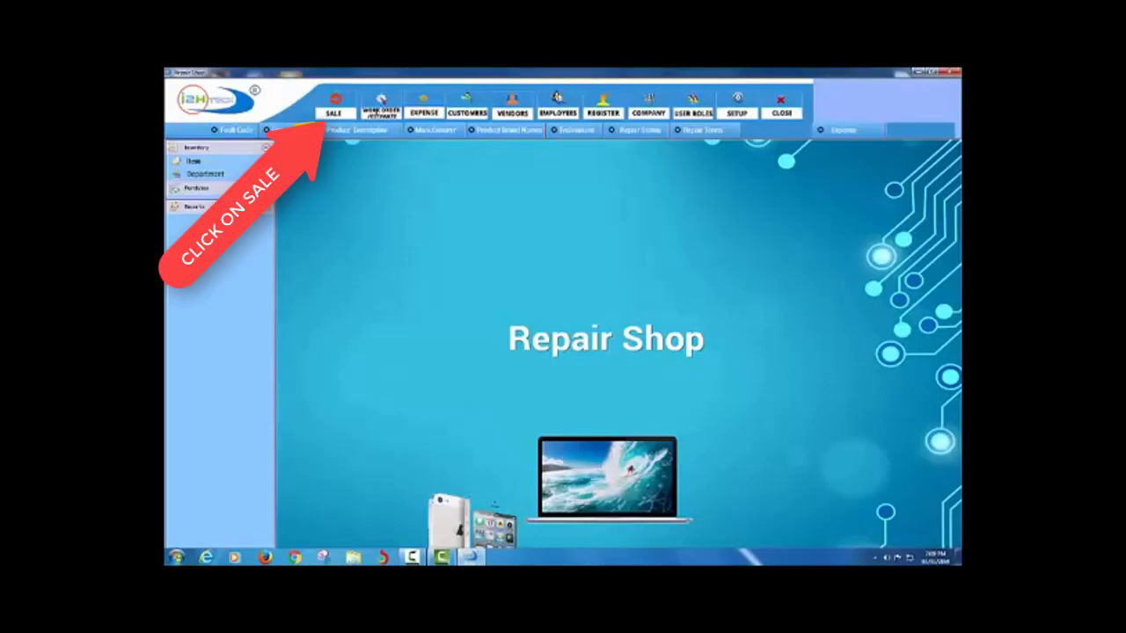
Start a point-of-sale transaction with one item from the computer department and a 10% discount
{"action": "left_click", "coordinate": [335, 106]}
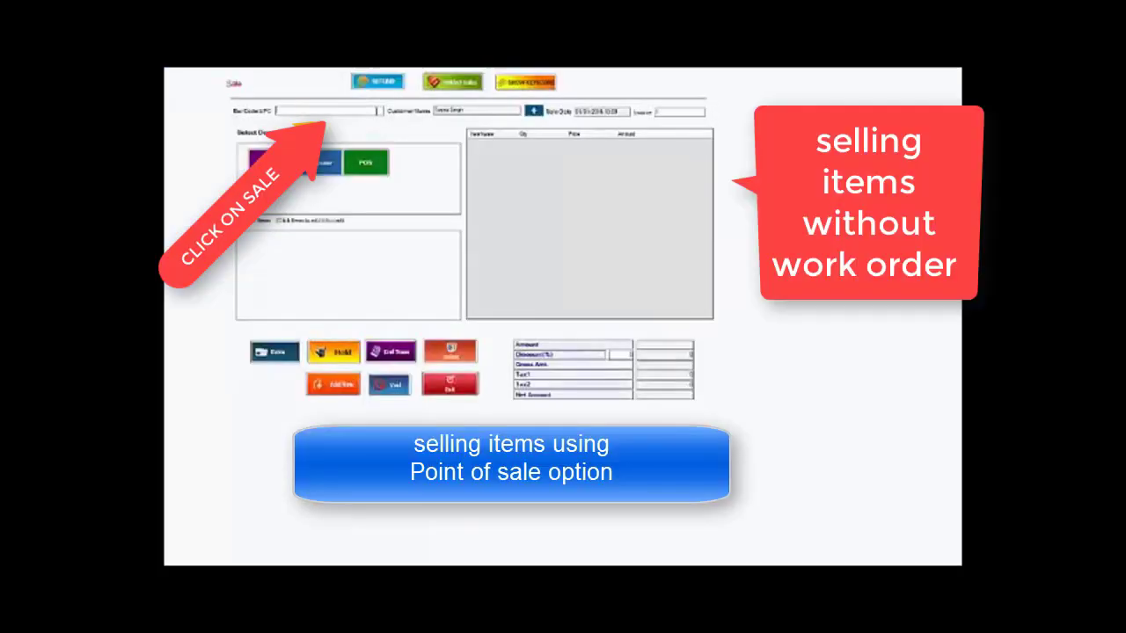
{"action": "left_click", "coordinate": [322, 164]}
{"action": "left_click", "coordinate": [269, 251]}
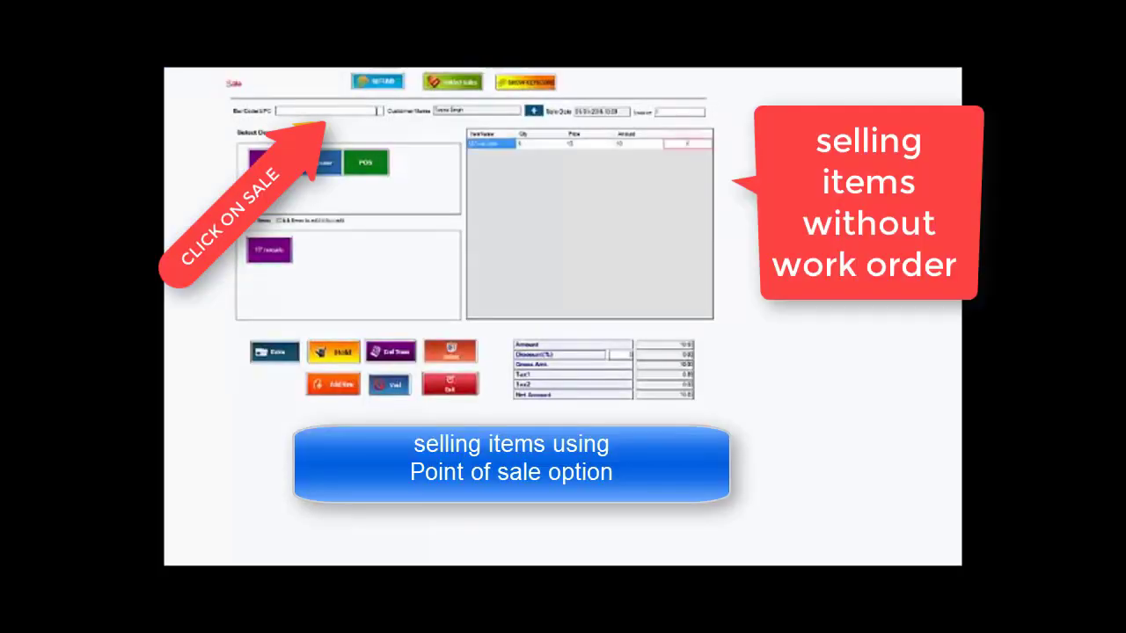
{"action": "left_click", "coordinate": [365, 162]}
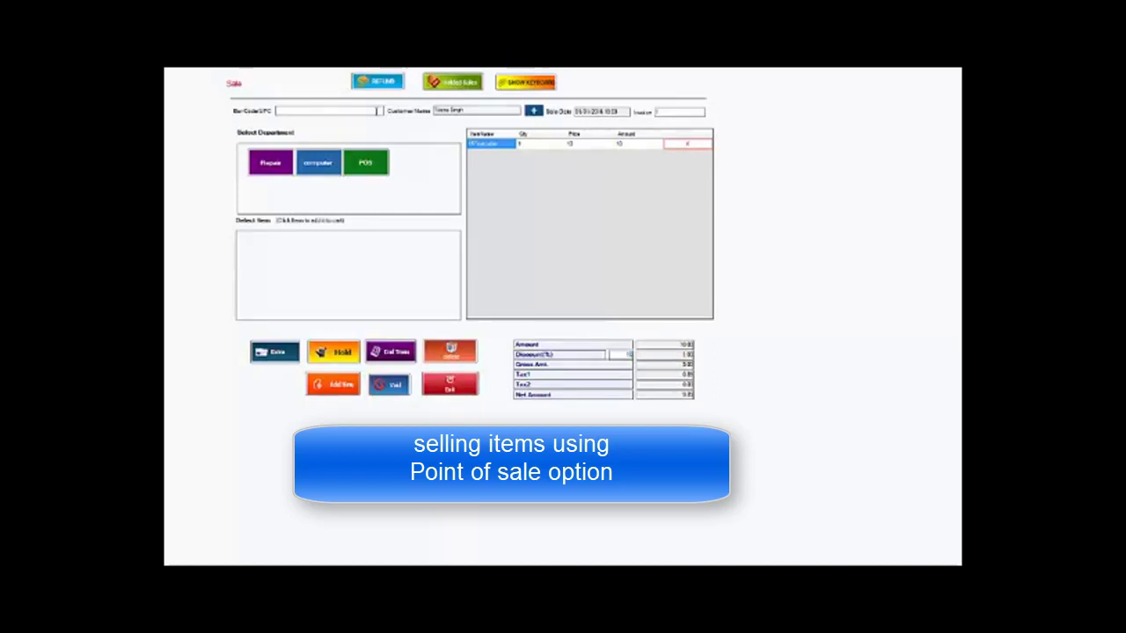
End the sale with 20 tendered in cash and choose to print the invoice
{"action": "left_click", "coordinate": [391, 352]}
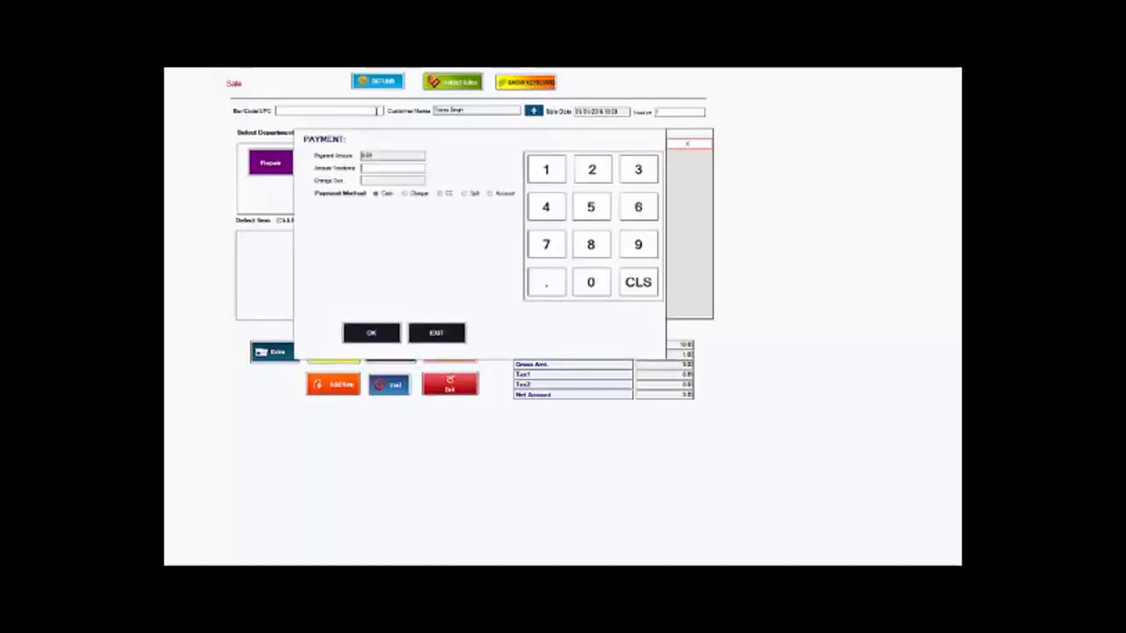
{"action": "left_click", "coordinate": [592, 171]}
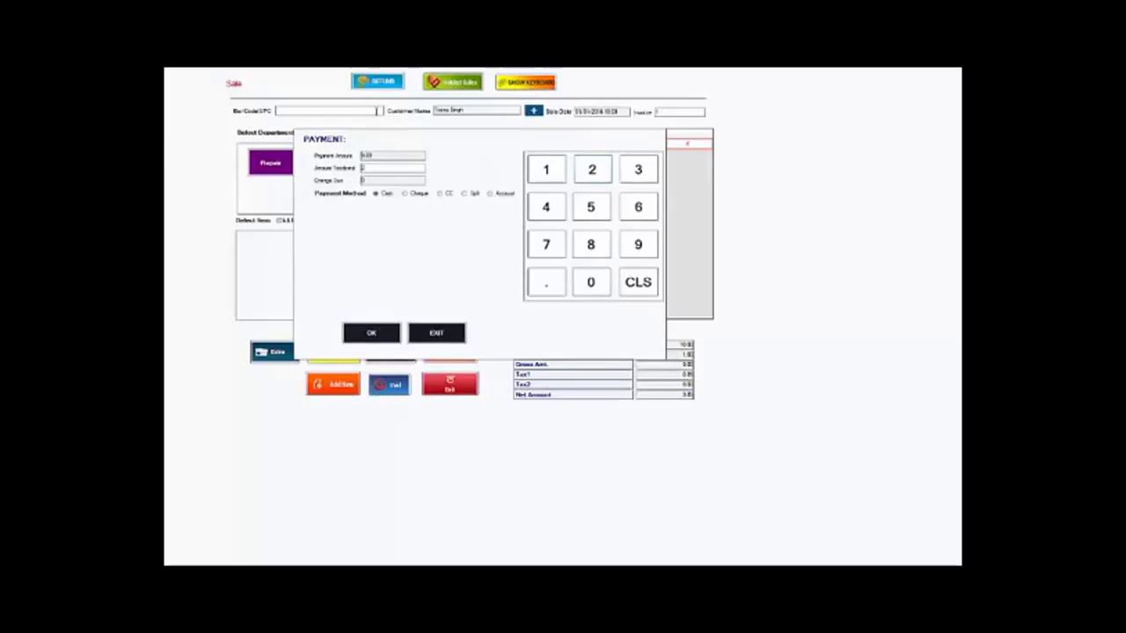
{"action": "left_click", "coordinate": [591, 282]}
{"action": "left_click", "coordinate": [371, 333]}
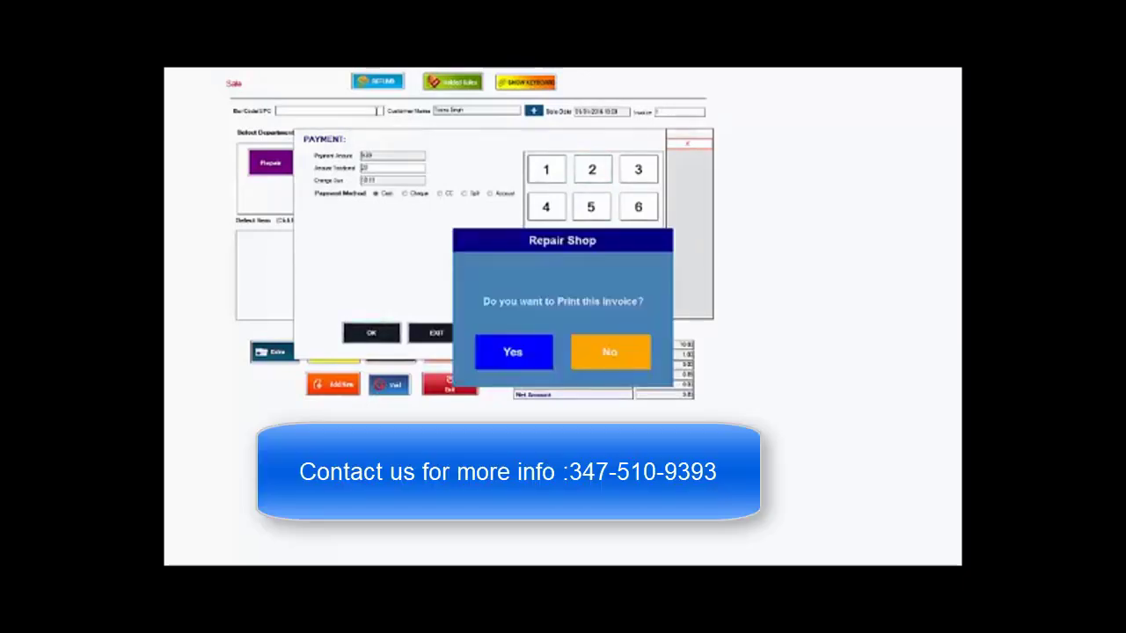
{"action": "left_click", "coordinate": [514, 352]}
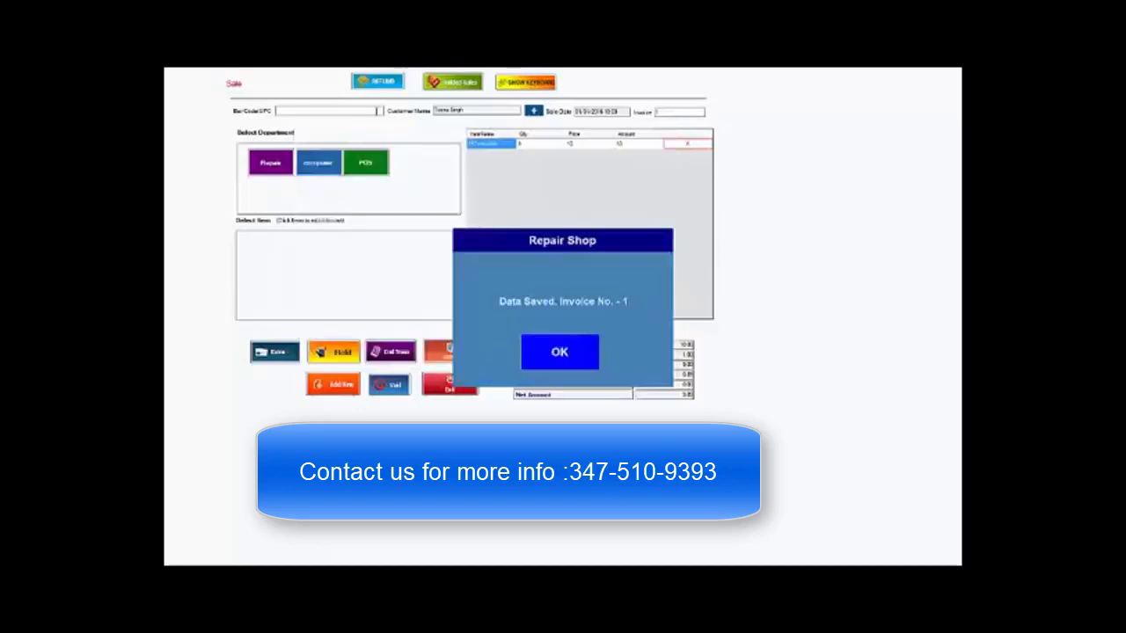
{"action": "left_click", "coordinate": [560, 352]}
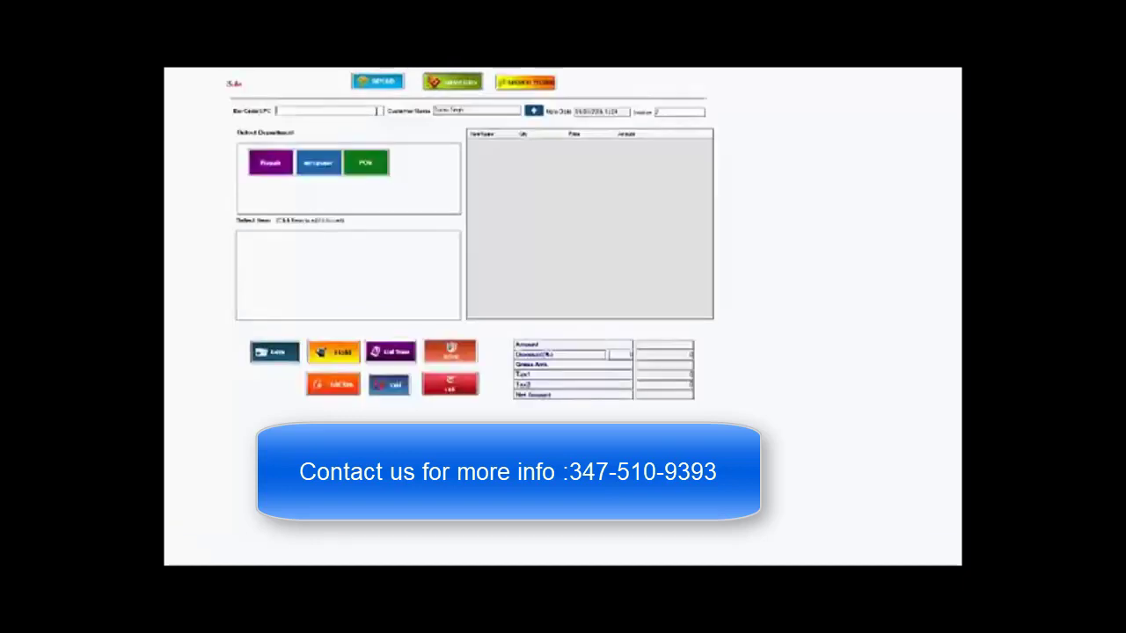